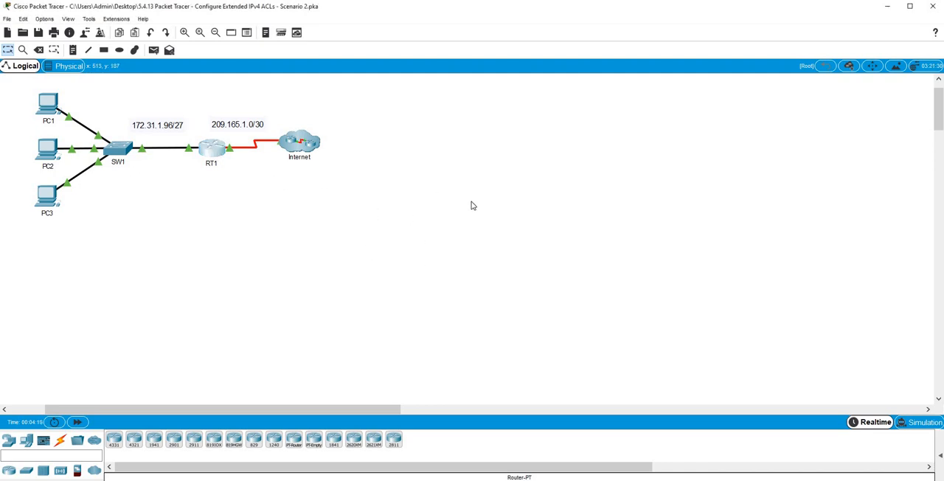
Open router RT1's command line and enter global configuration mode through privileged EXEC mode.
left_click(472, 102)
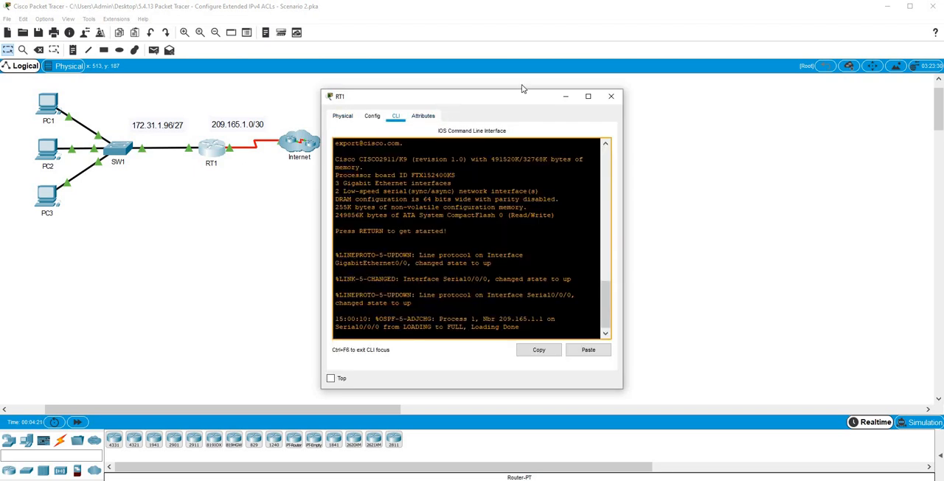
key("Return")
key("Return")
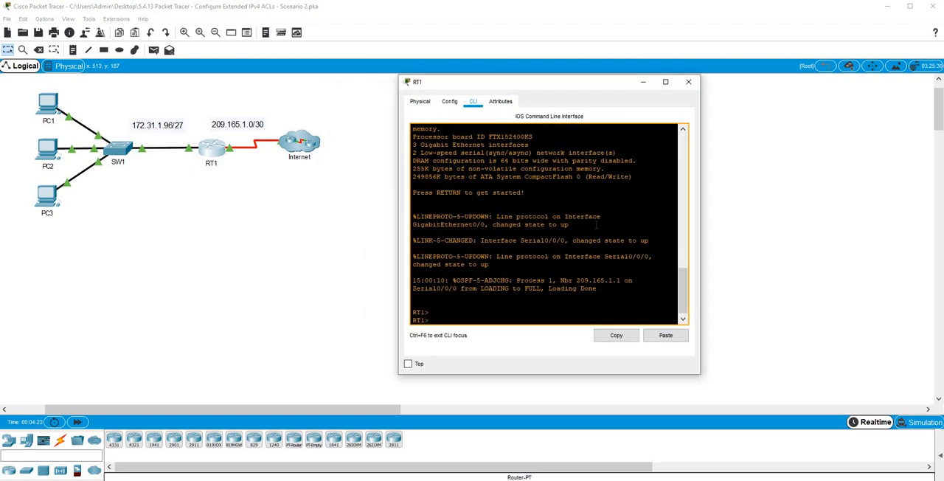
type("en")
key("Return")
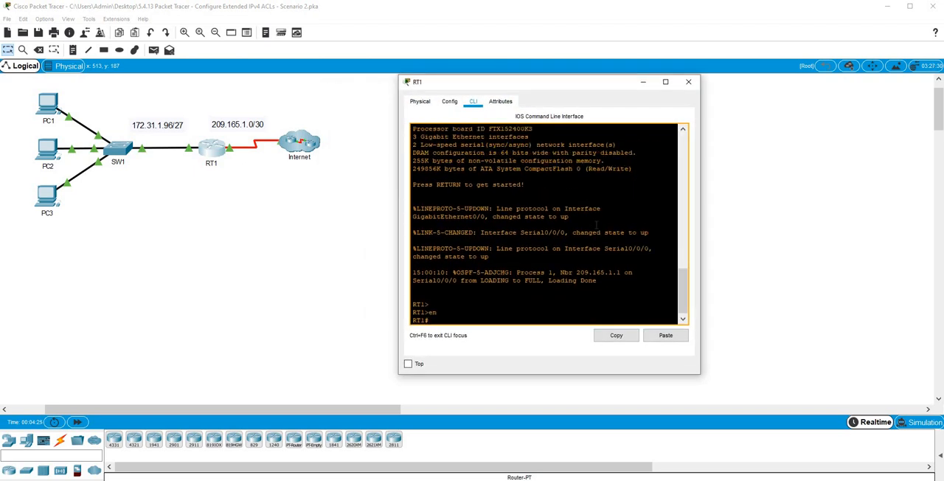
type("conf")
key("Tab")
type("t")
key("Tab")
key("Return")
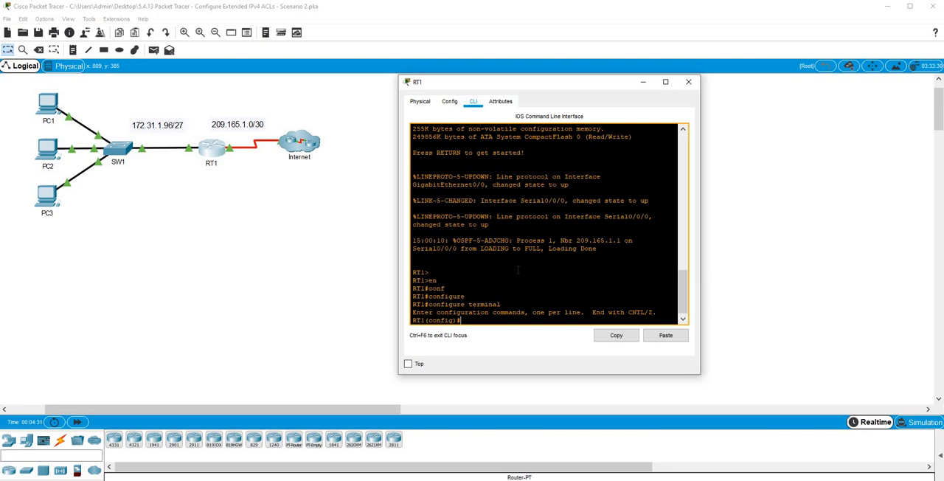
Create an extended named IP access list called ACL on RT1.
scroll(517, 269, "down", 1)
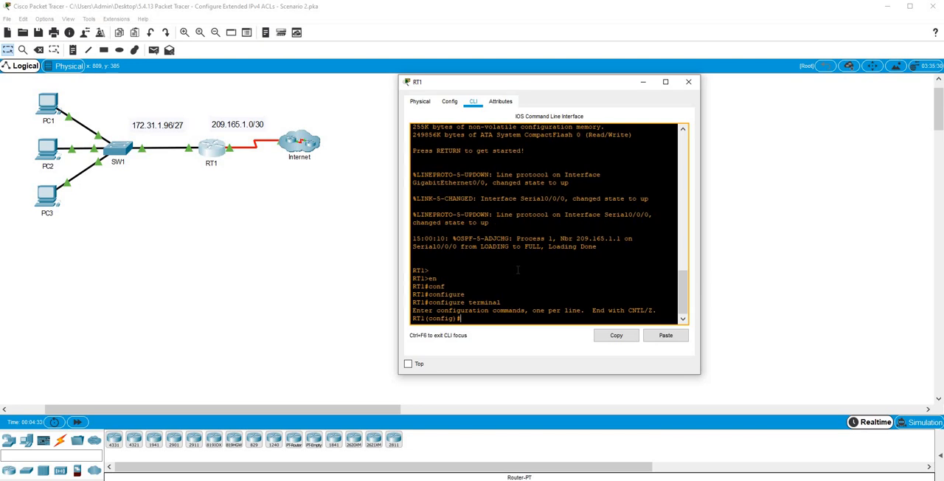
type("ip acc")
key("Tab")
type("ex")
key("Tab")
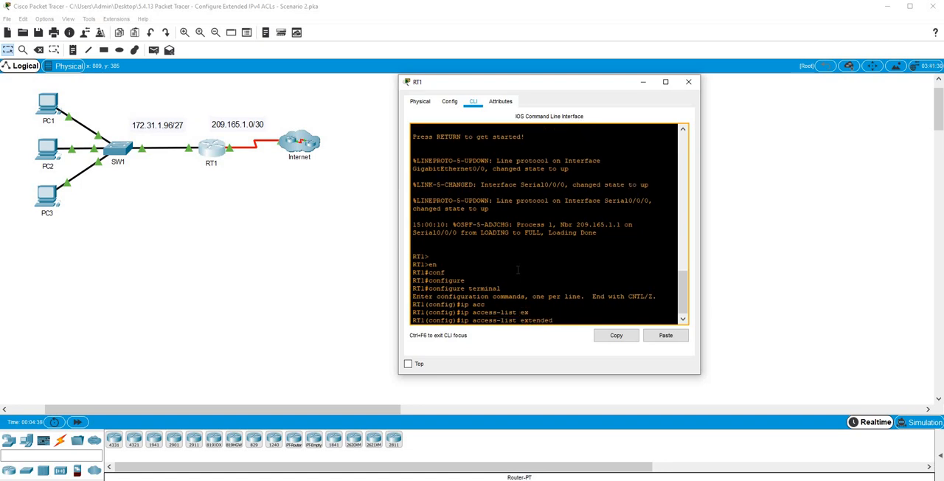
type("ACL")
key("Return")
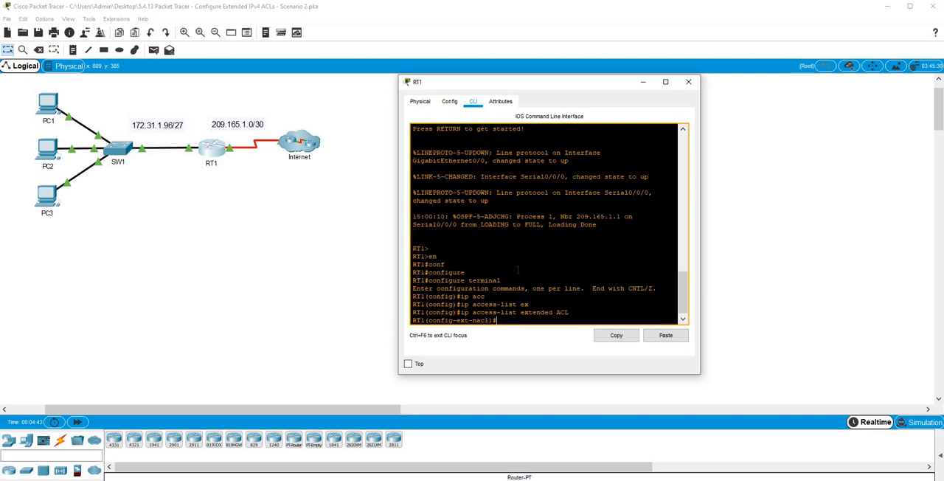
Begin an access list entry that denies TCP traffic from source host 172.31.1.101.
type("den")
key("Tab")
type("t")
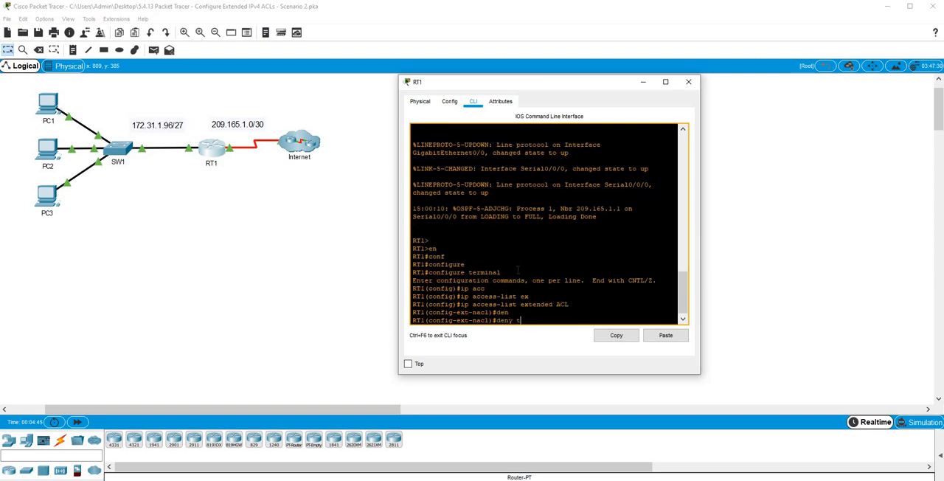
type("c")
key("Tab")
type("hos")
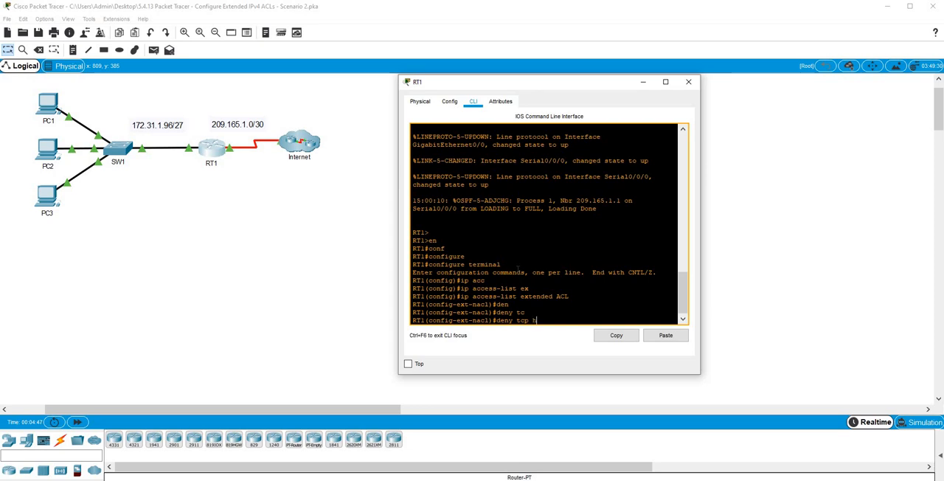
key("Tab")
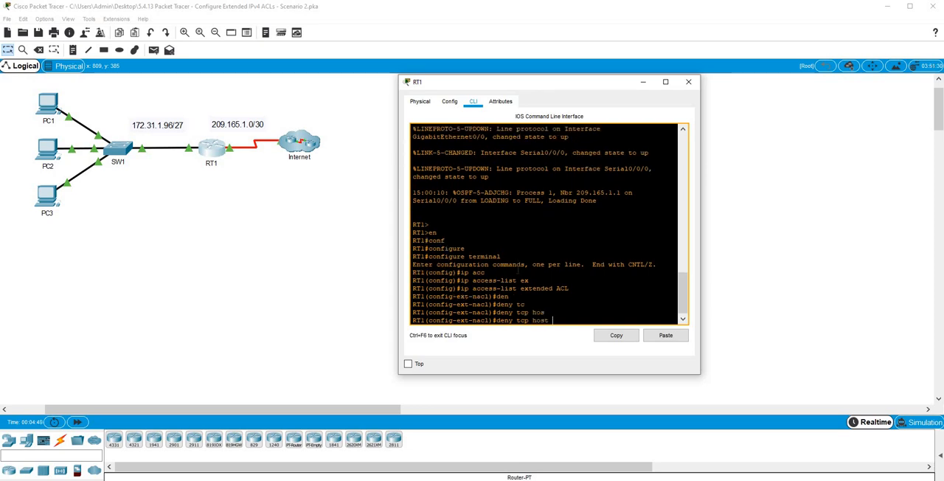
type("172.31.1.101 h")
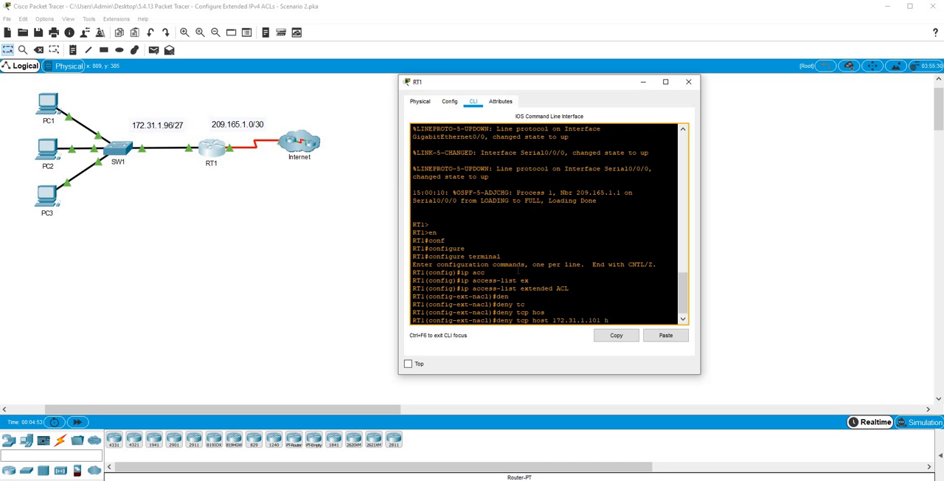
type("os")
Extend the deny entry with destination host 64.101.255.254 and the eq port operator.
key("Tab")
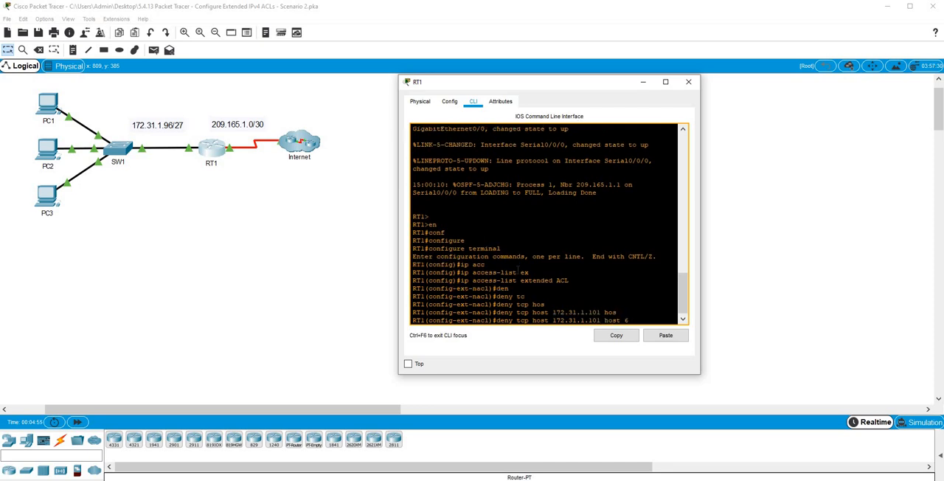
type("64.101.255.254 e")
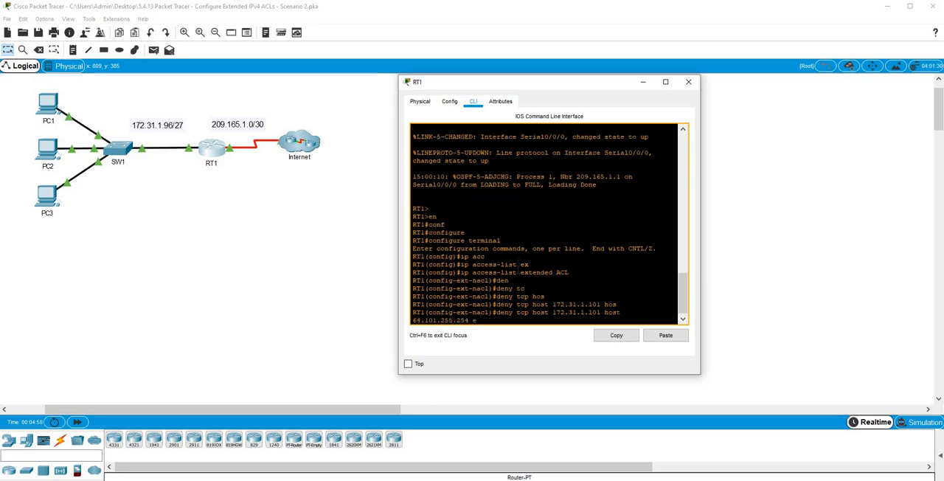
type("q")
key("Tab")
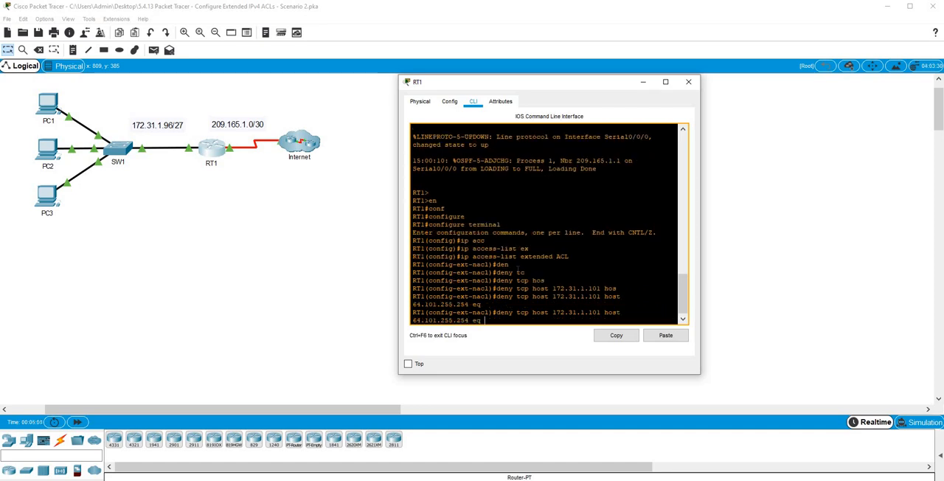
List the available port options for the deny entry, and complete it with port 80.
type("80")
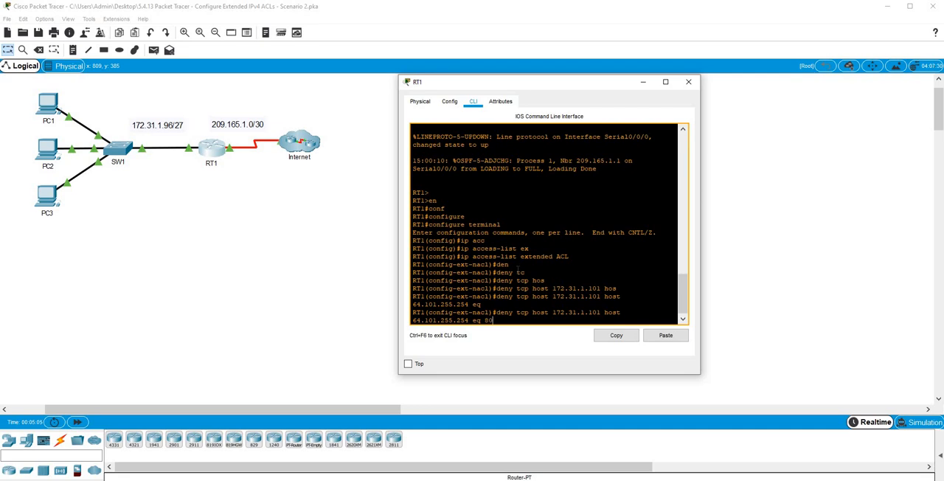
key("BackSpace")
key("BackSpace")
type("?")
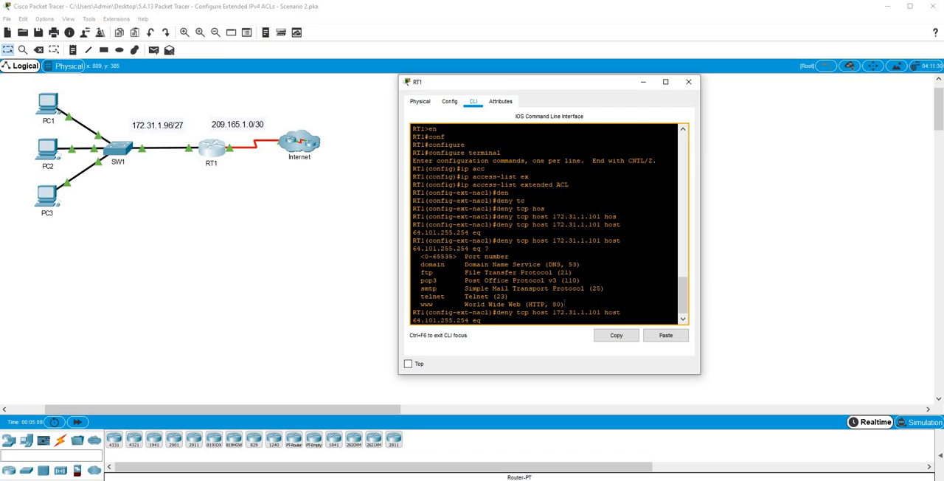
left_click_drag(565, 304, 511, 304)
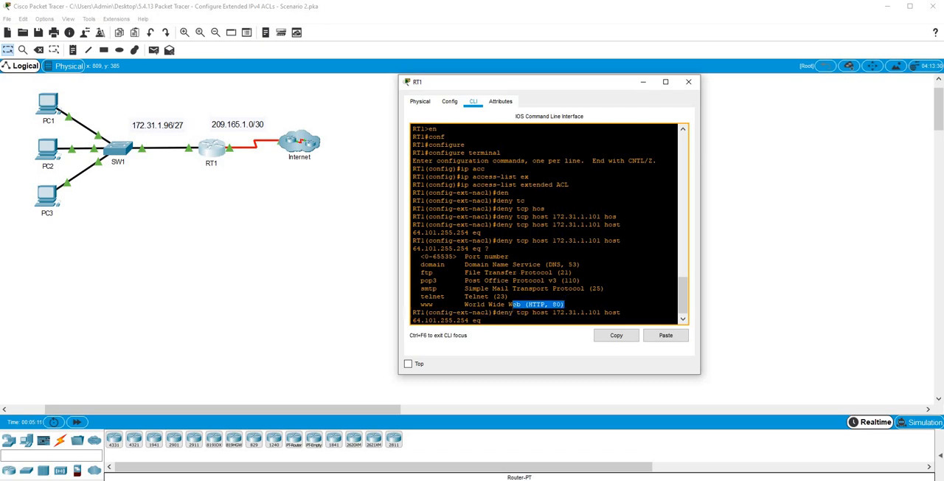
left_click_drag(581, 265, 528, 265)
type("80")
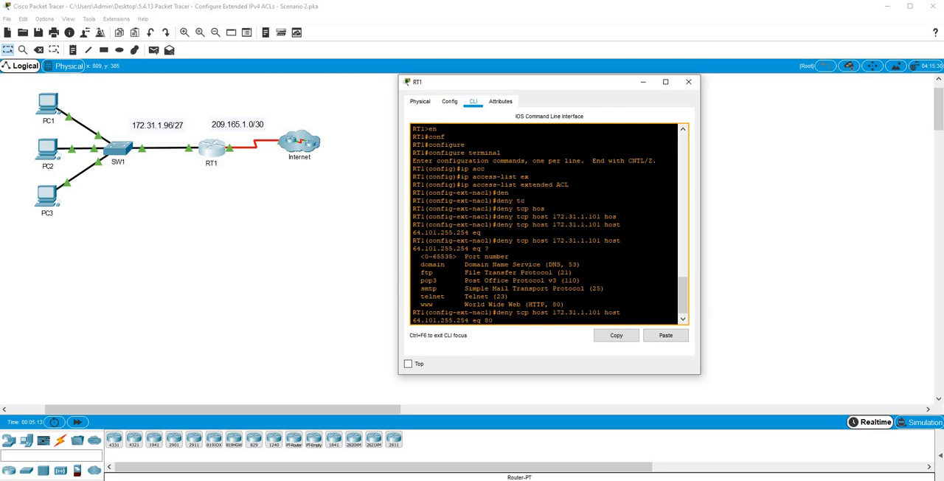
key("Return")
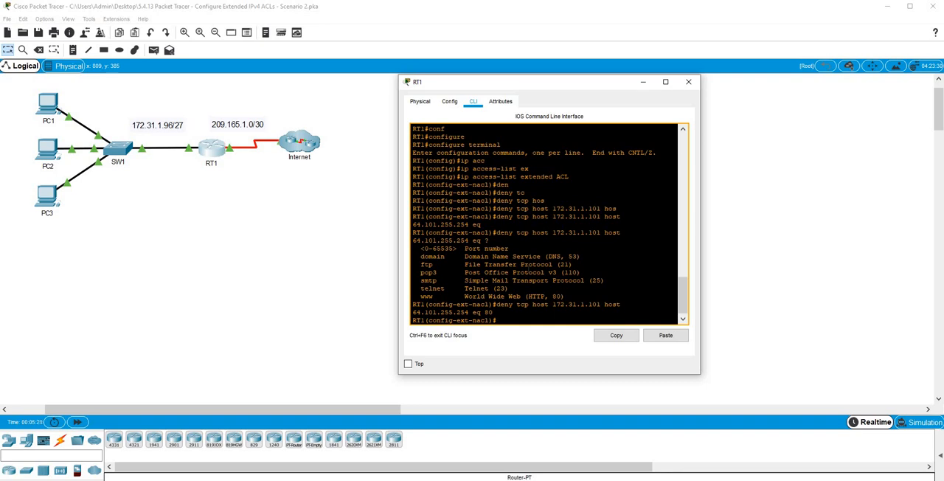
Add a deny TCP entry from host 172.31.1.101 to host 64.101.255.254 for port 443.
key("Up")
key("BackSpace")
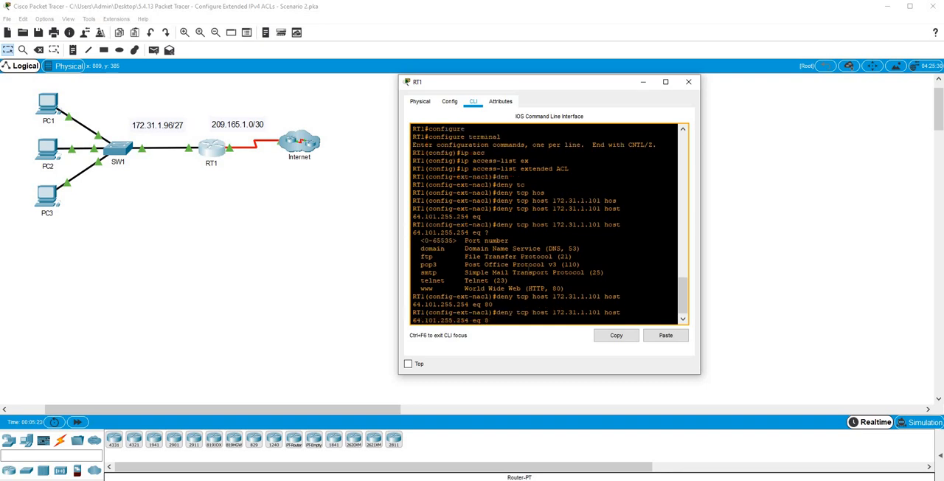
type("443")
key("Return")
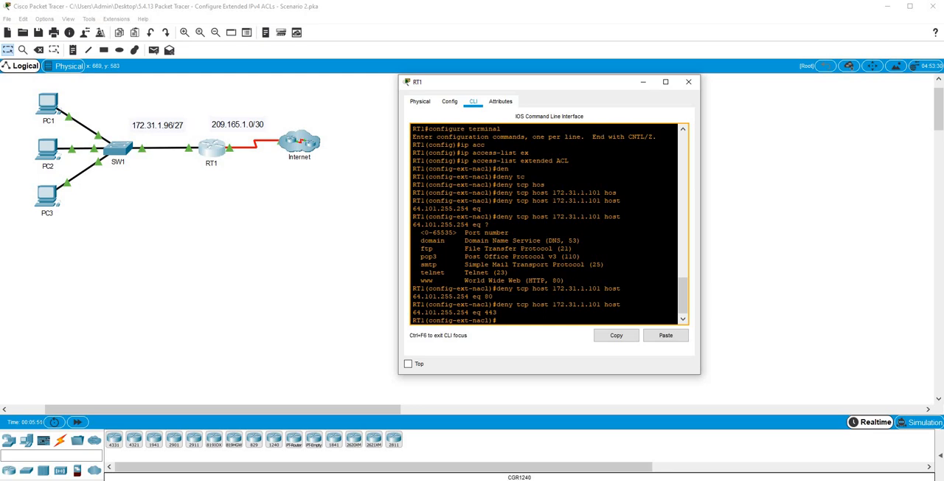
Add a deny TCP entry from host 172.31.1.101 to host 64.103.255.254 for port 443.
left_click(305, 275)
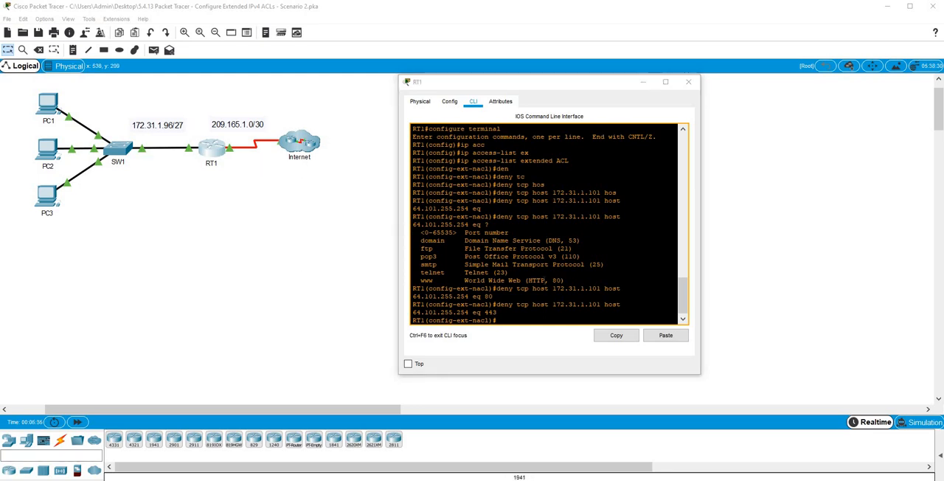
left_click(545, 280)
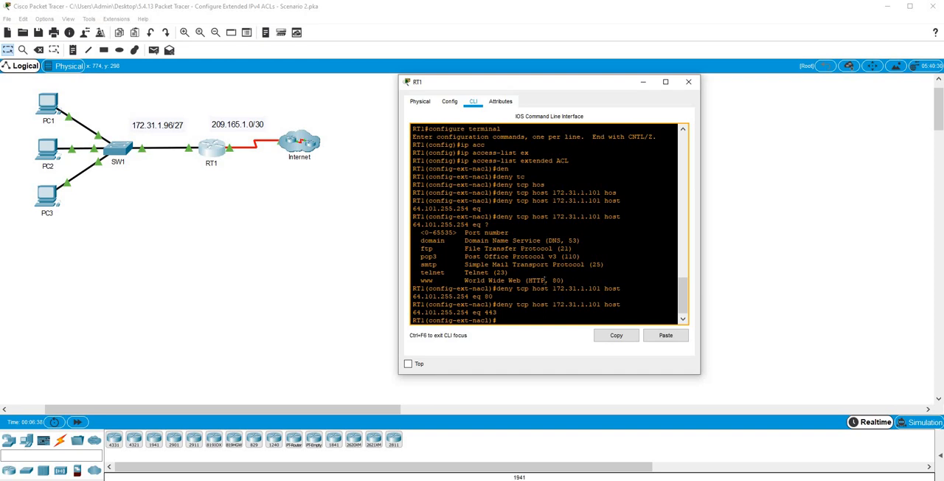
key("Up")
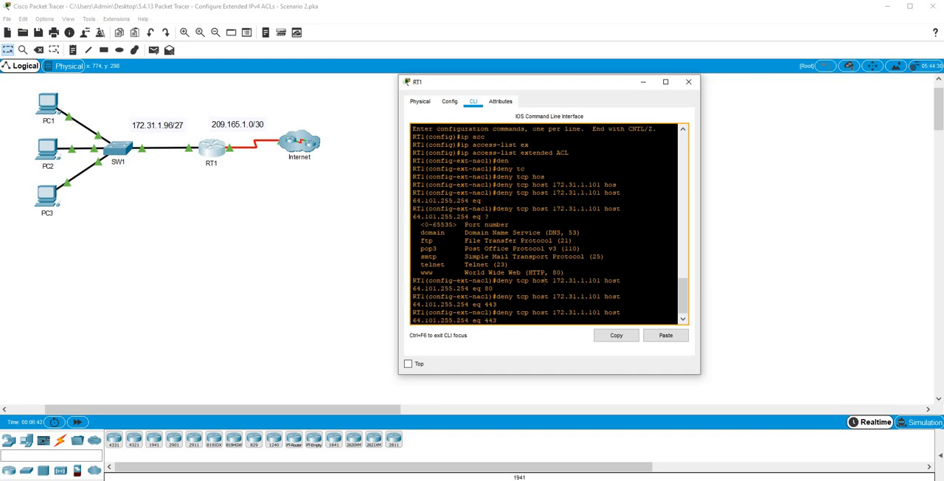
key("Left")
key("Left")
key("Left")
key("Left")
key("Left")
key("Left")
key("Left")
key("Left")
key("Left")
key("Left")
key("Left")
key("Left")
key("Left")
key("Left")
key("Left")
key("BackSpace")
type("3")
key("Return")
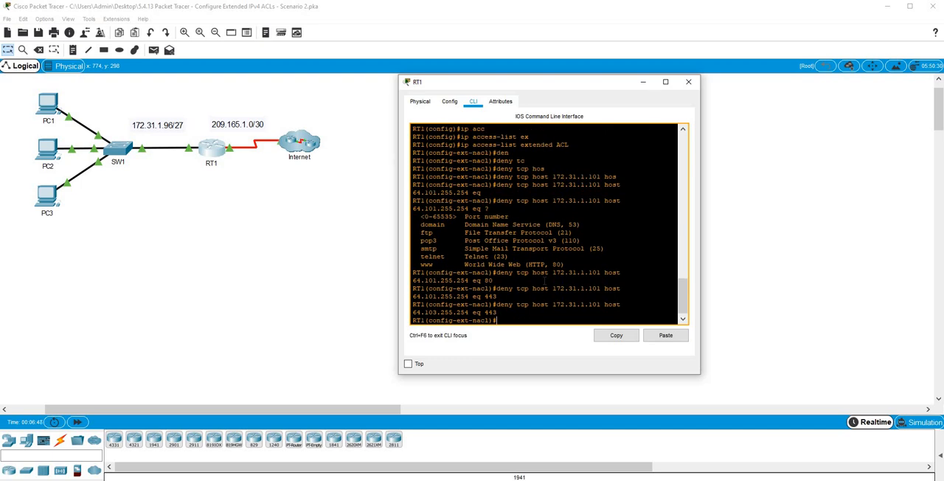
Add a deny TCP entry from host 172.31.1.101 to host 64.103.255.254 for port 80.
key("Up")
key("BackSpace")
key("BackSpace")
key("BackSpace")
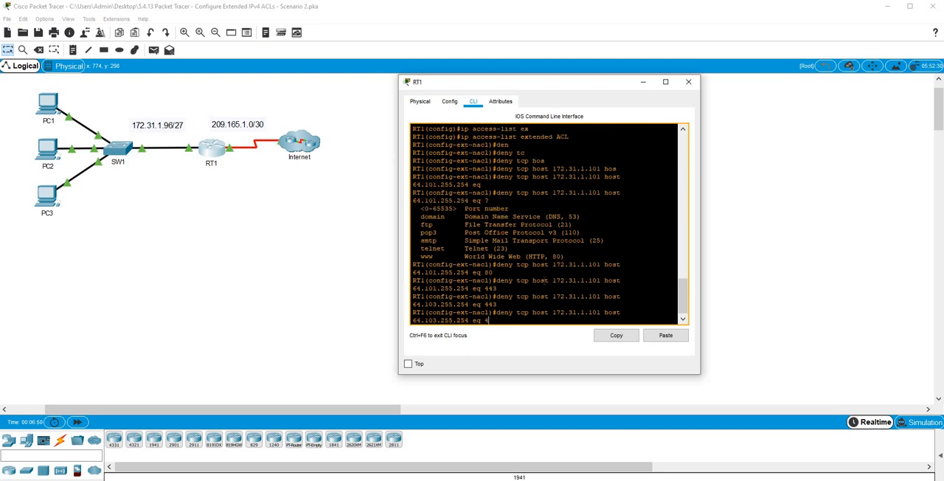
type("80")
key("Return")
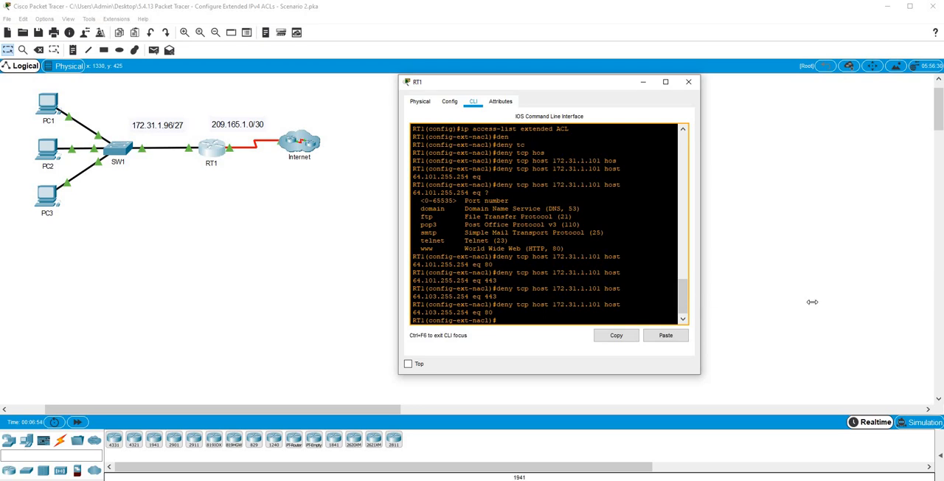
Widen the RT1 window and begin a deny entry for TCP traffic from host 172.31.1.102.
left_click_drag(812, 302, 861, 301)
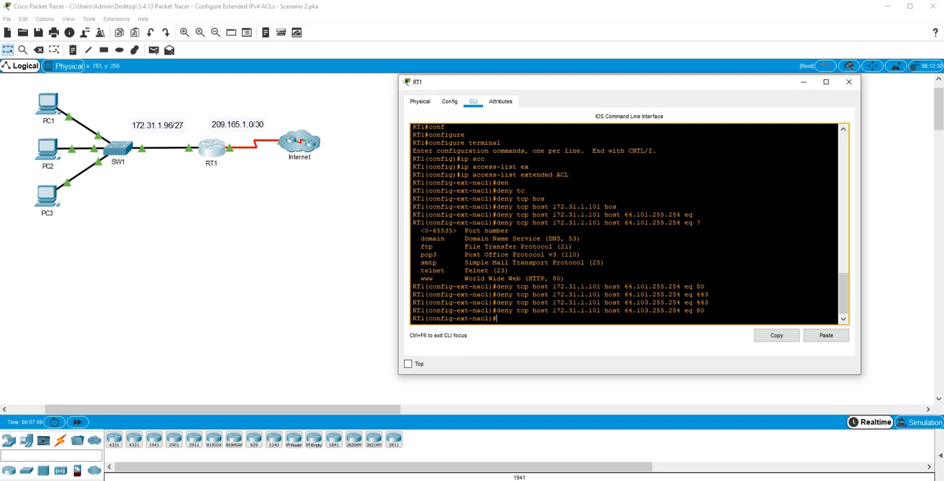
type("deny tcp hos")
key("Tab")
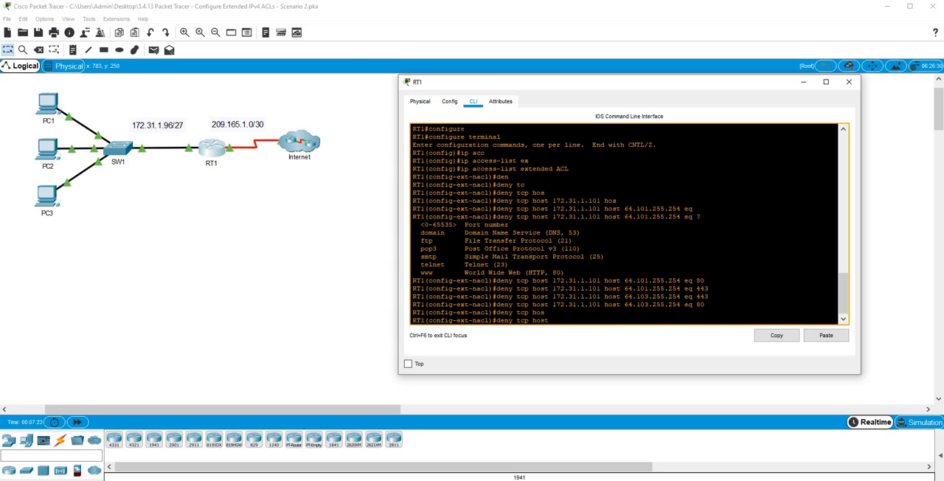
type("172.31.1.103")
key("BackSpace")
type("2 host")
Complete the deny entry with destination host 64.101.255.254 and port 21, consulting the port options.
key("Tab")
type("6")
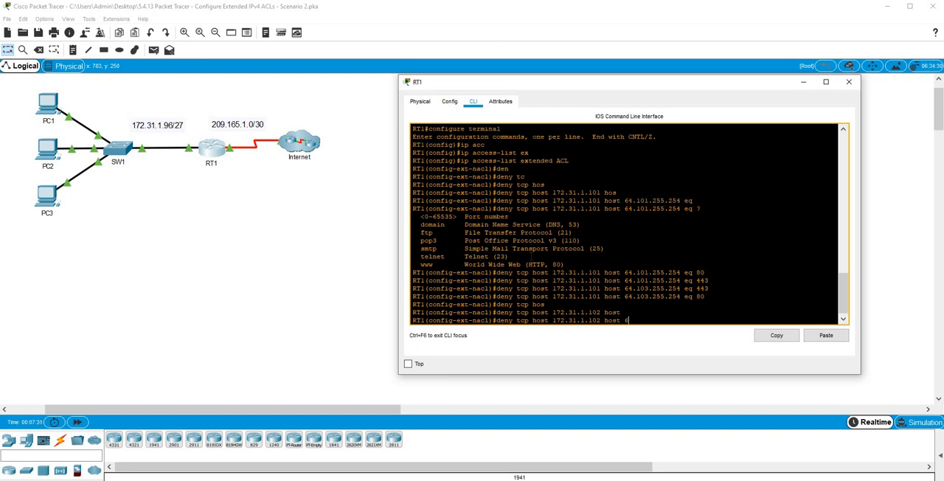
type("4.101.255.254 eq ?")
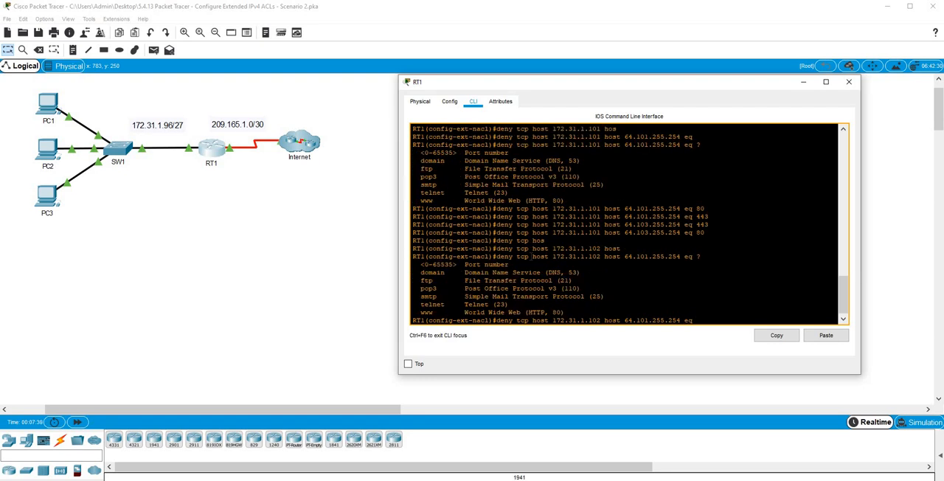
type("21")
key("Return")
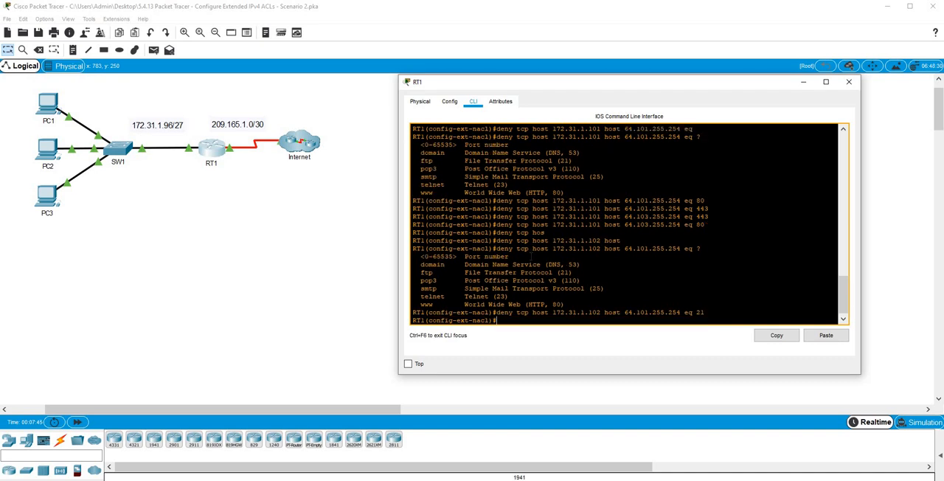
Add a deny TCP entry from host 172.31.1.102 to host 64.103.255.254 for port 21.
key("Up")
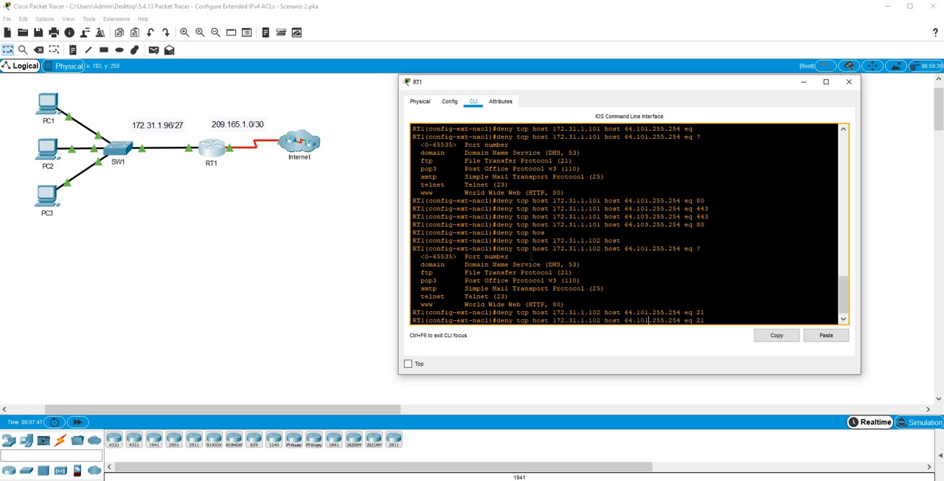
key("Left")
key("Left")
key("Left")
key("Left")
key("Left")
key("Left")
key("Left")
key("Left")
key("Left")
key("Left")
key("Left")
key("Left")
key("Left")
key("Left")
key("BackSpace")
type("3")
key("Return")
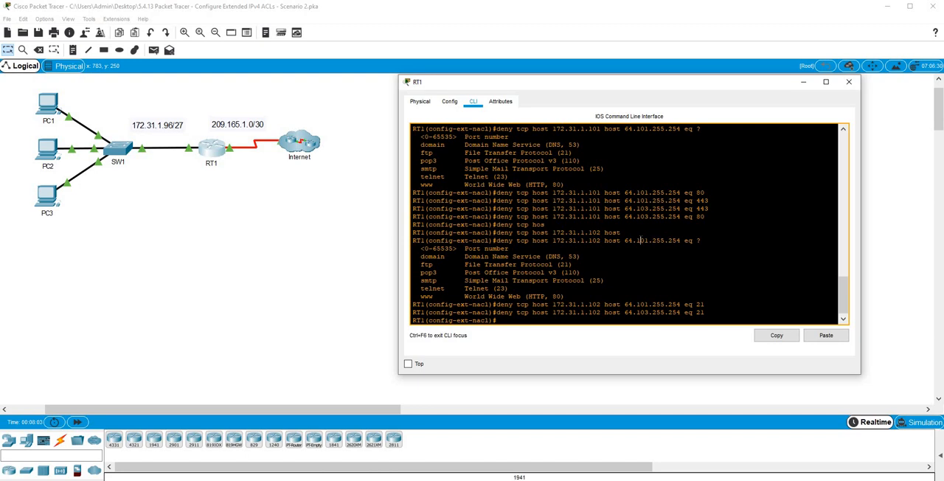
Add a deny ICMP entry from host 172.31.1.103 to host 64.101.255.254.
type("de")
type("n")
key("Tab")
type("icm")
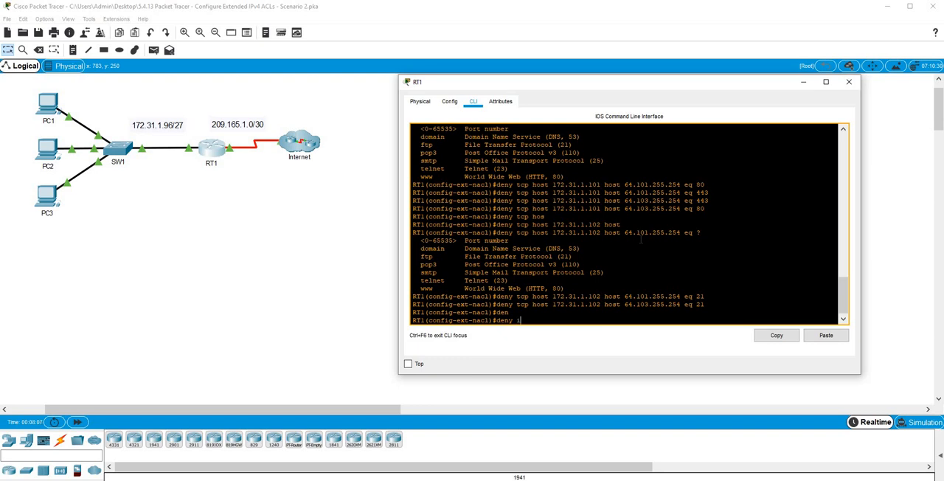
key("Tab")
type("h")
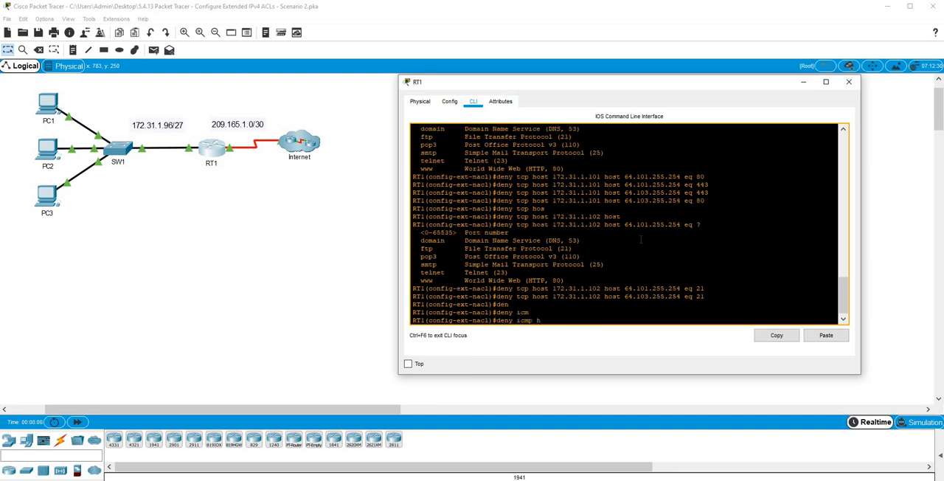
type("os")
key("Tab")
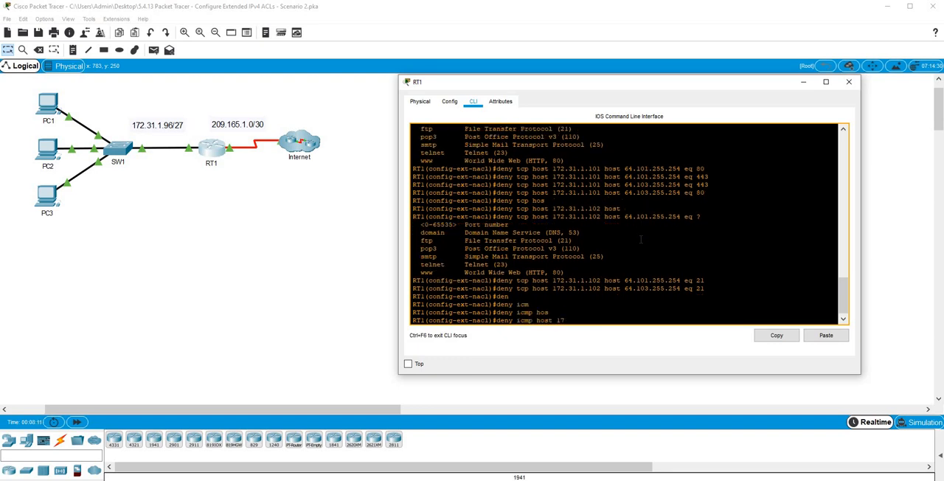
type("172.31.1.103 hos")
key("Tab")
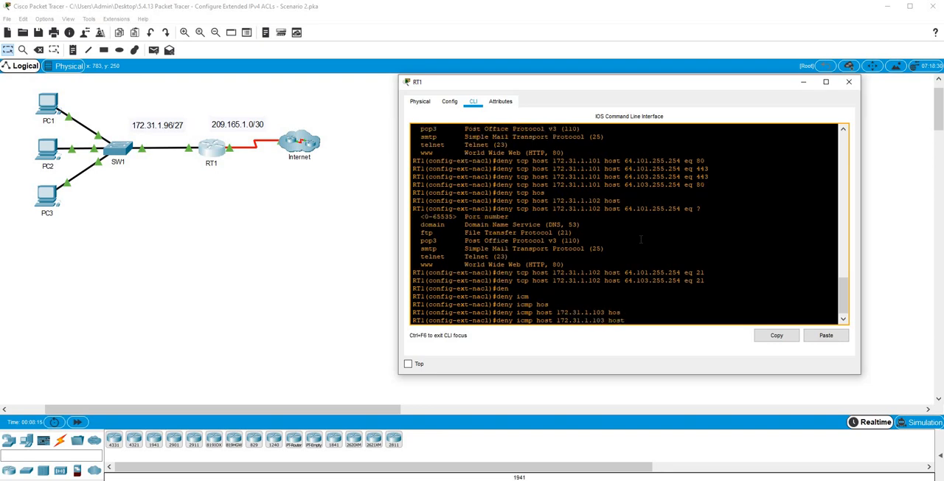
type("64.101.255.254")
key("Return")
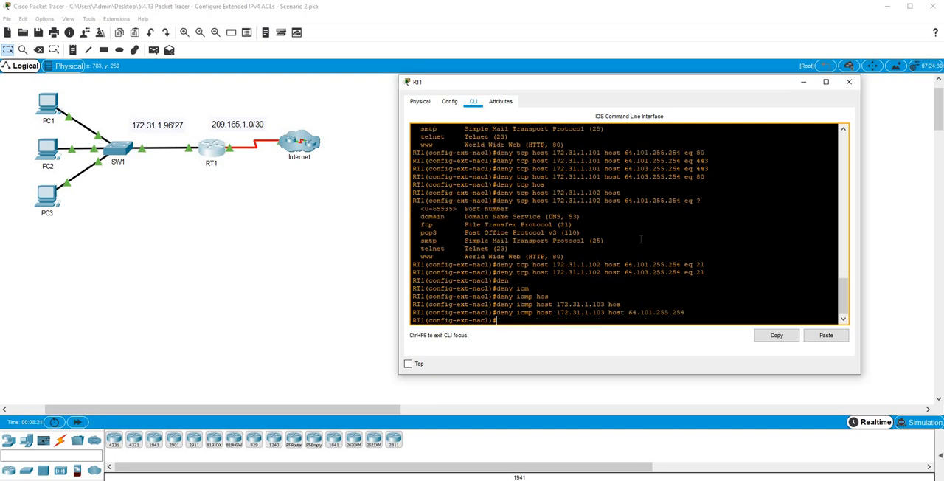
Add a deny ICMP entry from host 172.31.1.103 to host 64.103.255.254.
key("Up")
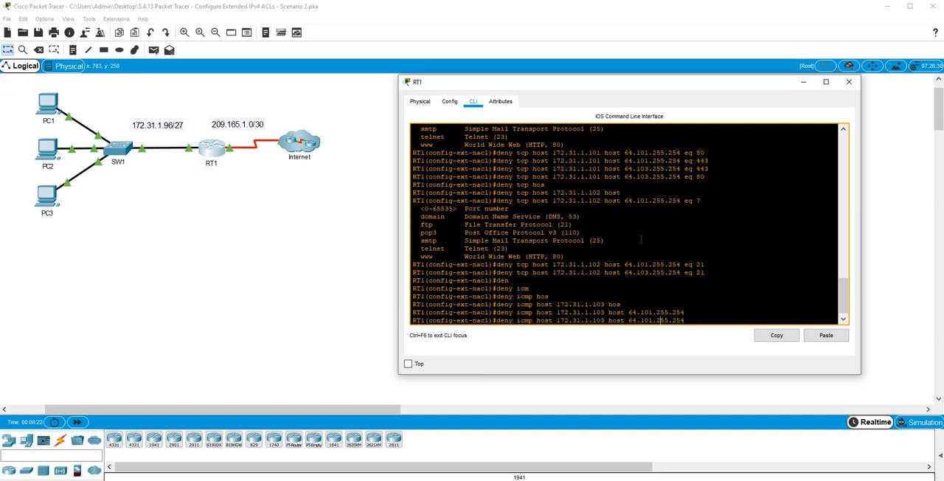
key("BackSpace")
key("BackSpace")
key("BackSpace")
key("BackSpace")
key("BackSpace")
key("BackSpace")
key("BackSpace")
key("BackSpace")
key("BackSpace")
type("3.255.254")
key("Return")
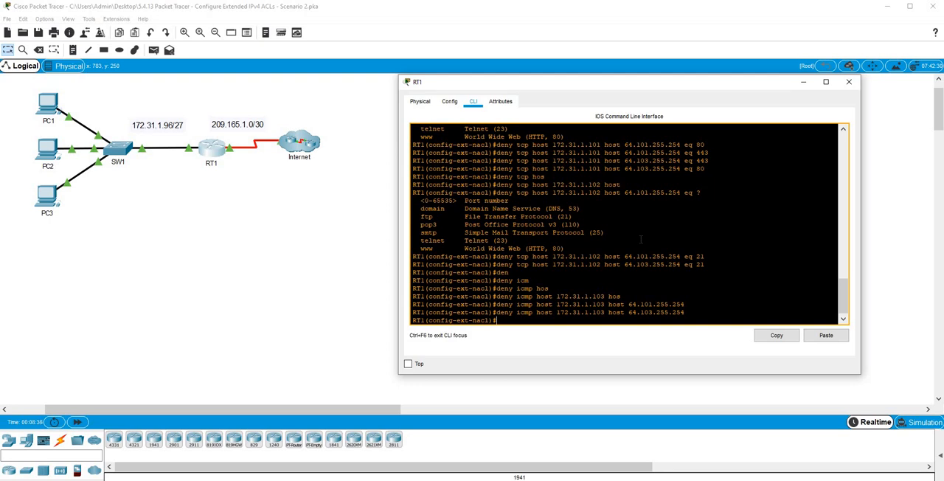
Add a final entry to the access list permitting IP traffic from any source to any destination.
type("per")
key("Tab")
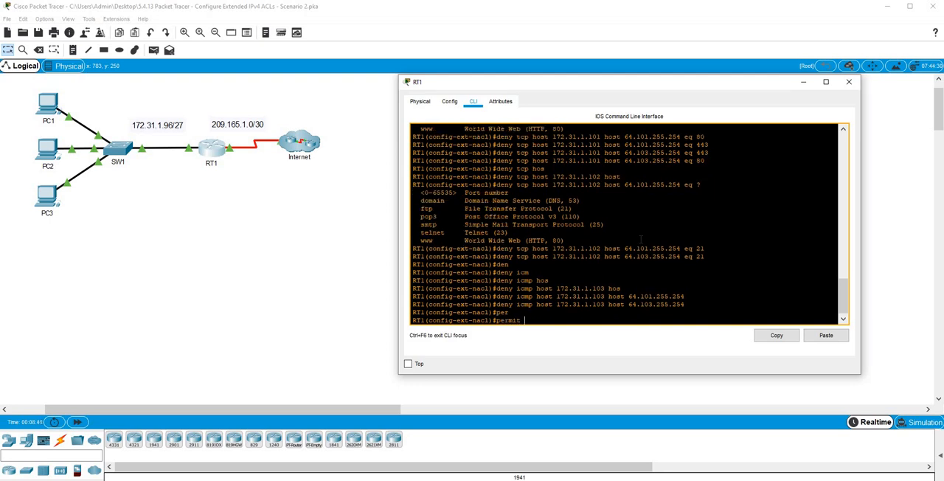
type("ip any any")
key("Return")
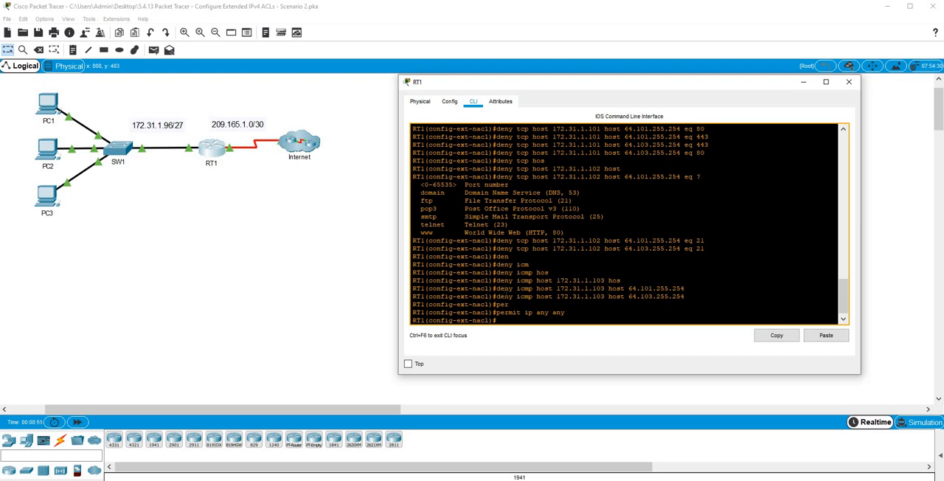
Display the configured access lists from configuration mode and review the FTP and ICMP deny entries.
type("do sh acc")
key("Tab")
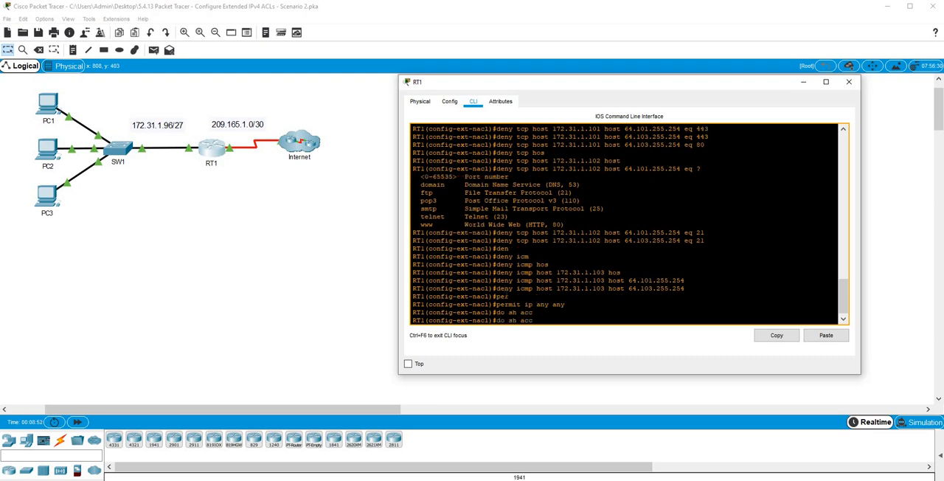
key("Return")
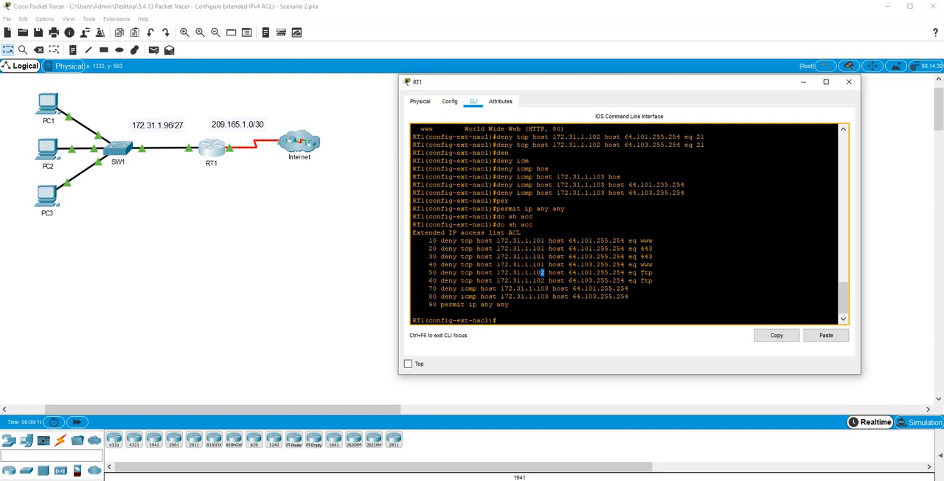
left_click_drag(641, 272, 653, 281)
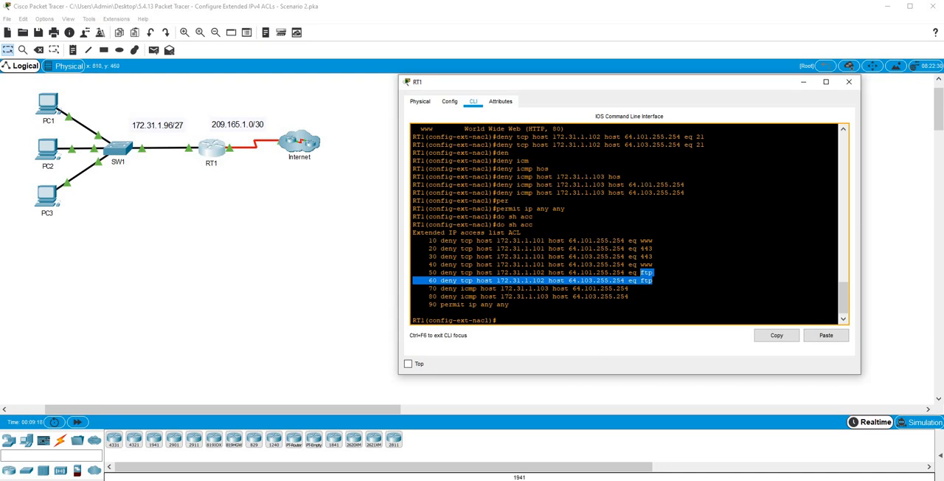
left_click_drag(492, 288, 513, 296)
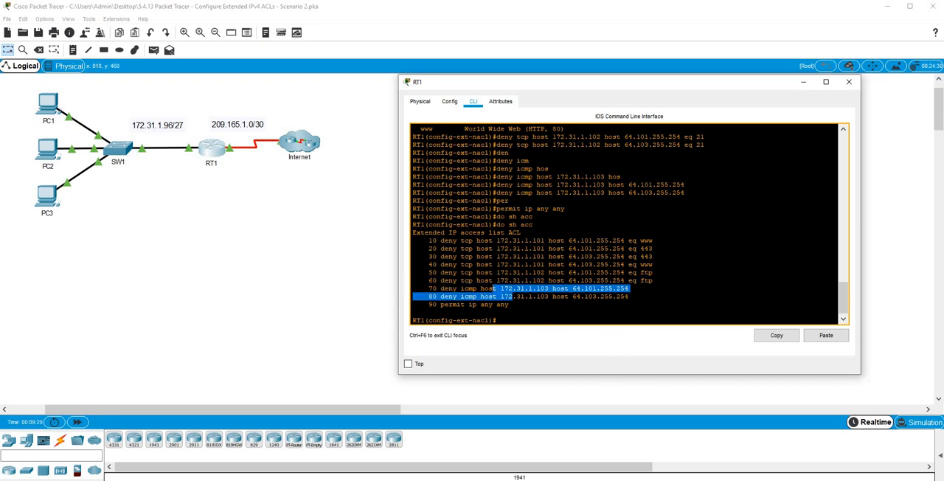
left_click(483, 393)
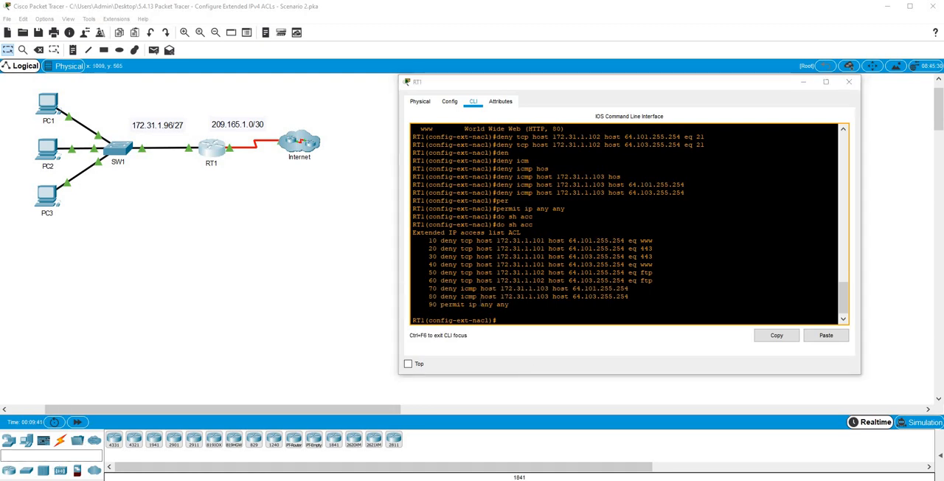
Apply the access list ACL to interface g0/0 in the inbound direction.
left_click(481, 304)
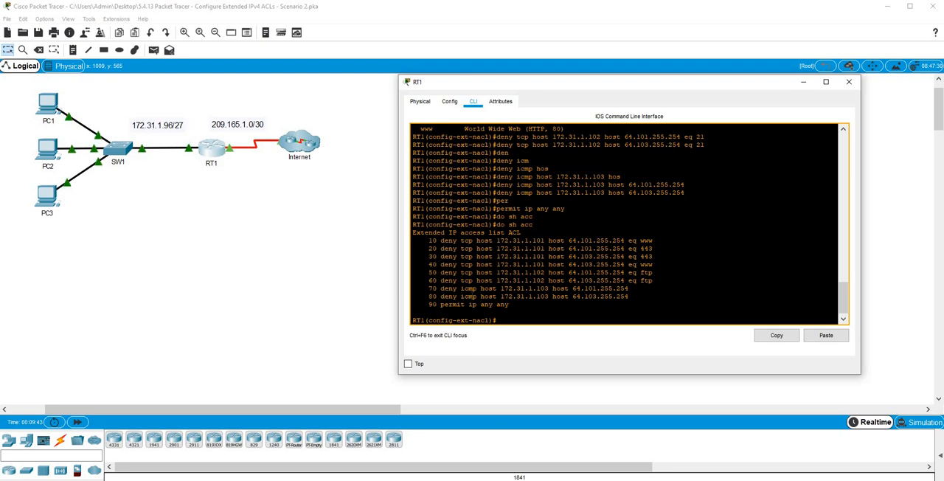
type("int")
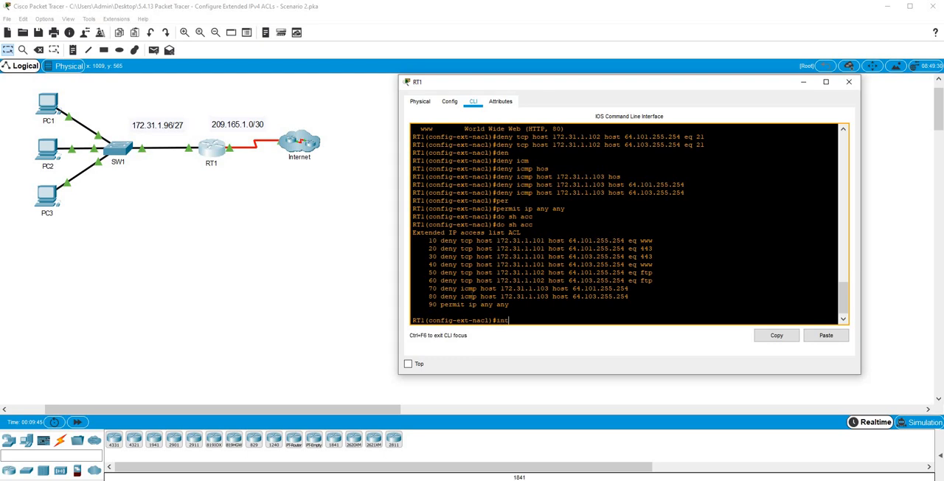
type(" g0/0")
key("Return")
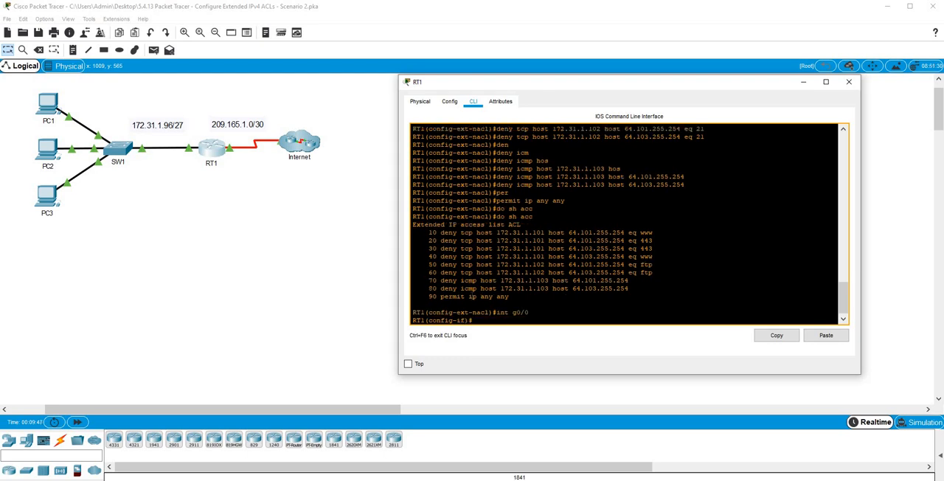
type("ip acc")
key("Tab")
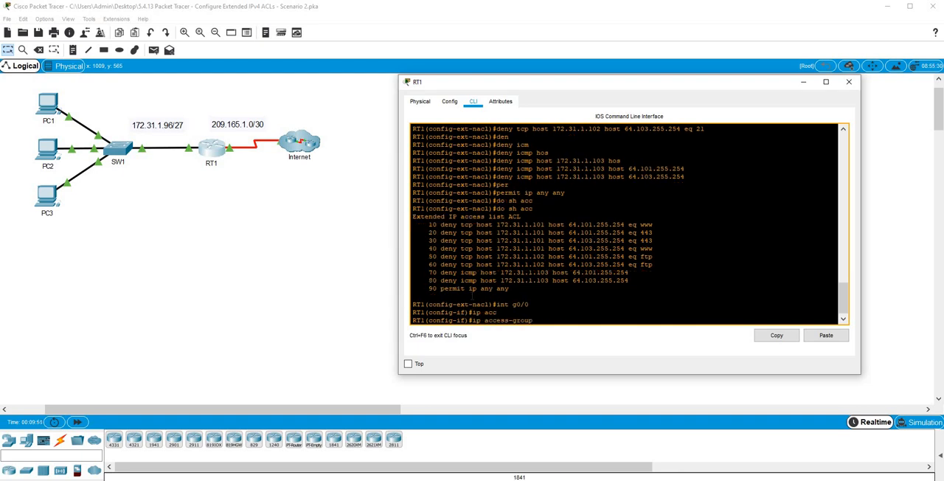
type("ACL in")
key("Return")
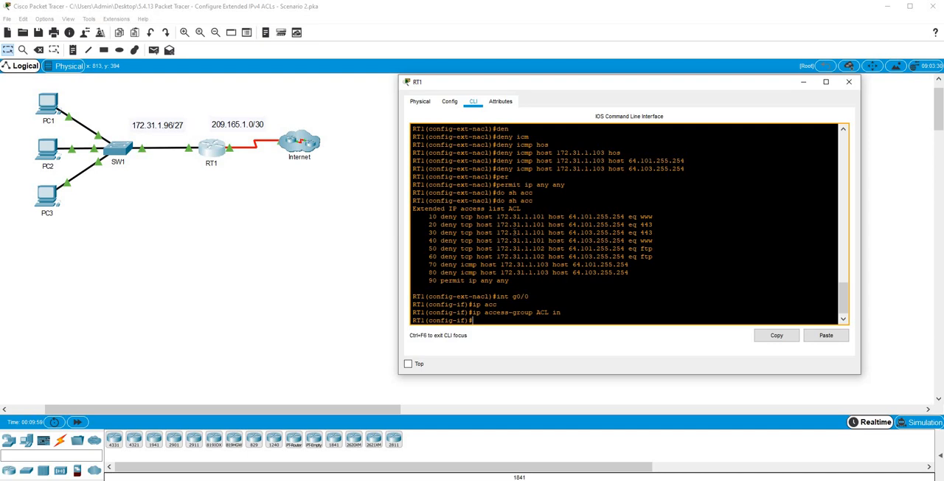
Close the RT1 window and open the Command Prompt on PC1.
left_click(111, 353)
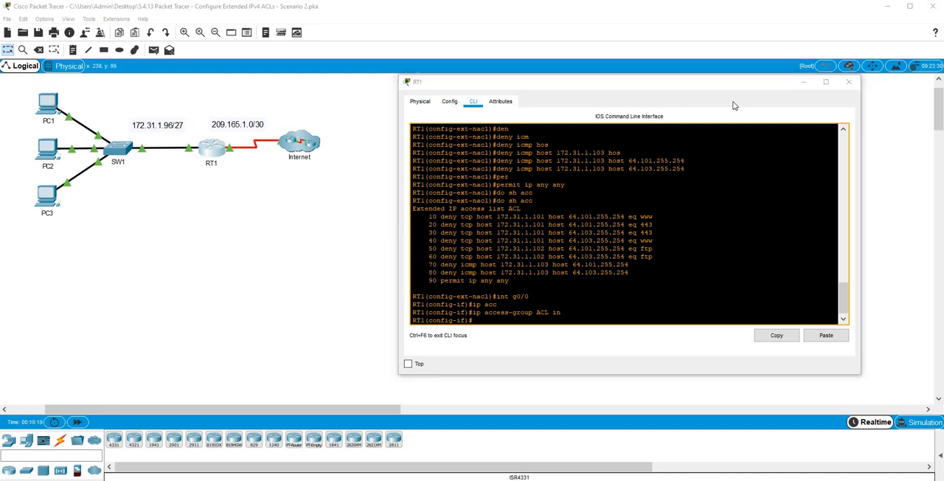
left_click(848, 82)
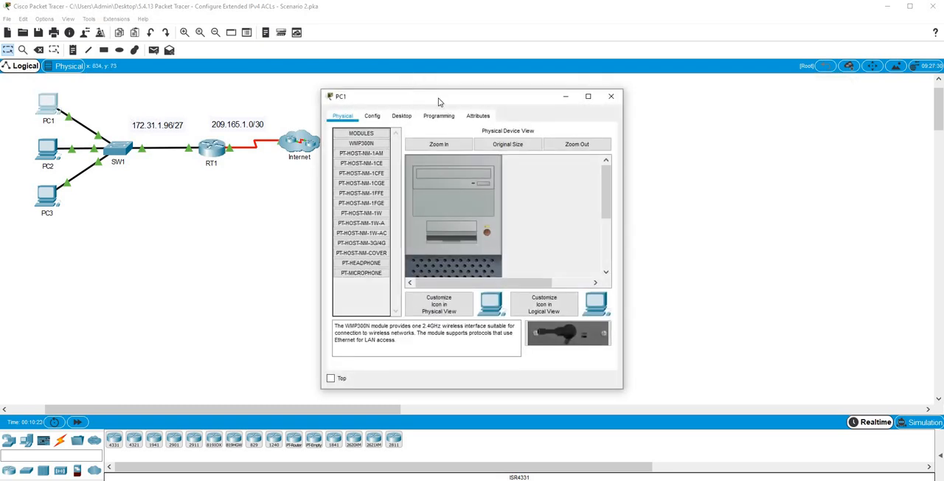
left_click_drag(437, 98, 503, 98)
left_click(468, 112)
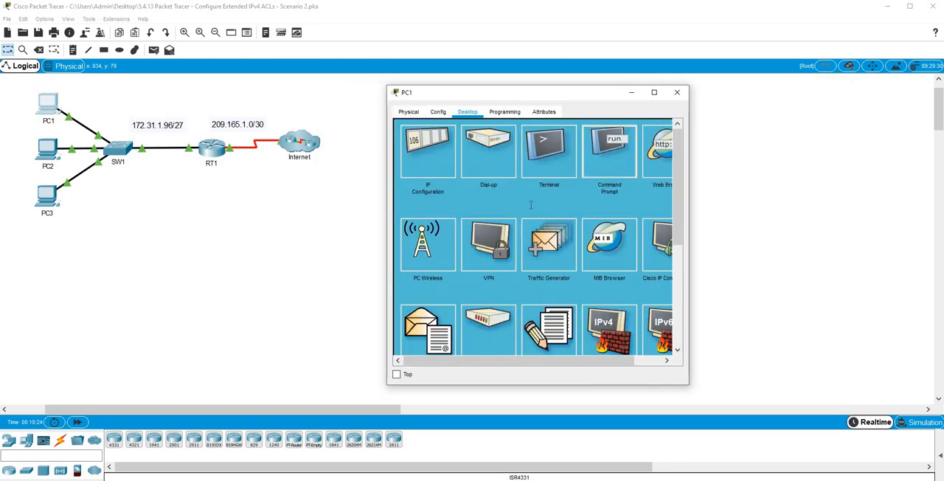
left_click(617, 151)
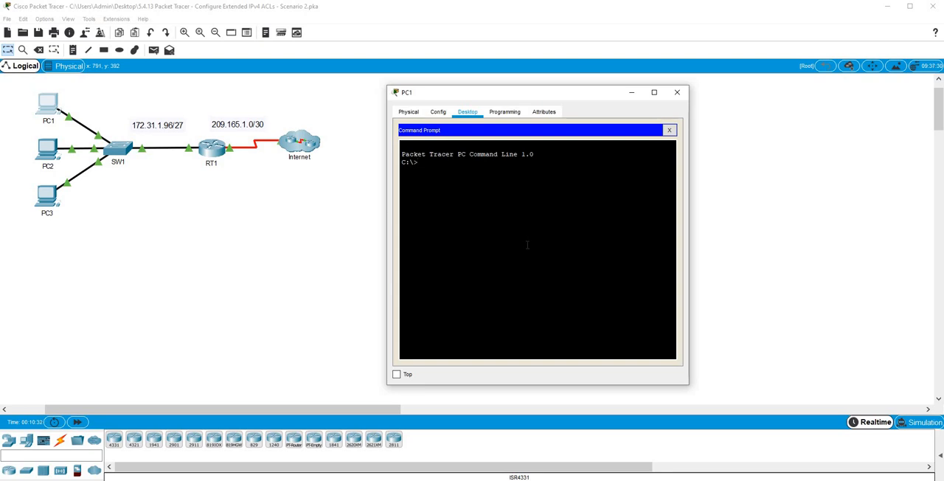
Connect from PC1 to the FTP server at 64.101.255.254 and log in with the FTP username and password.
type("ftp 64.101.255.254")
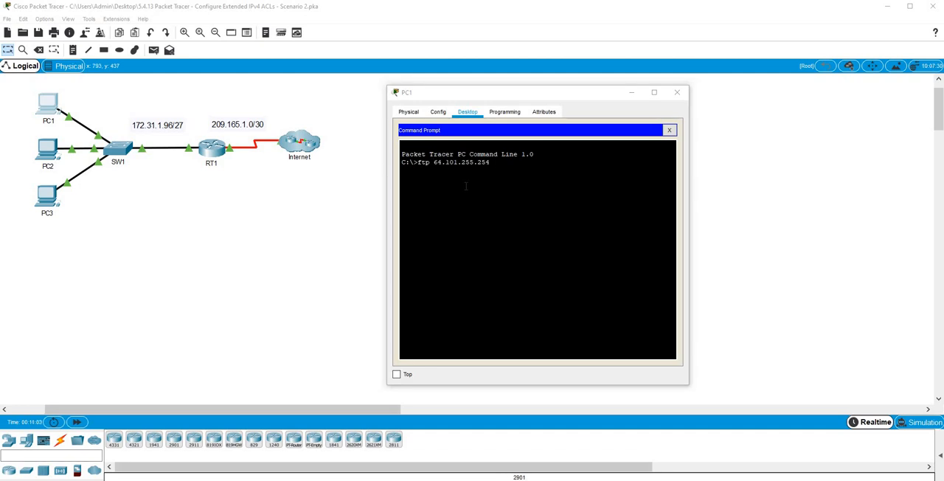
left_click(466, 185)
key("Return")
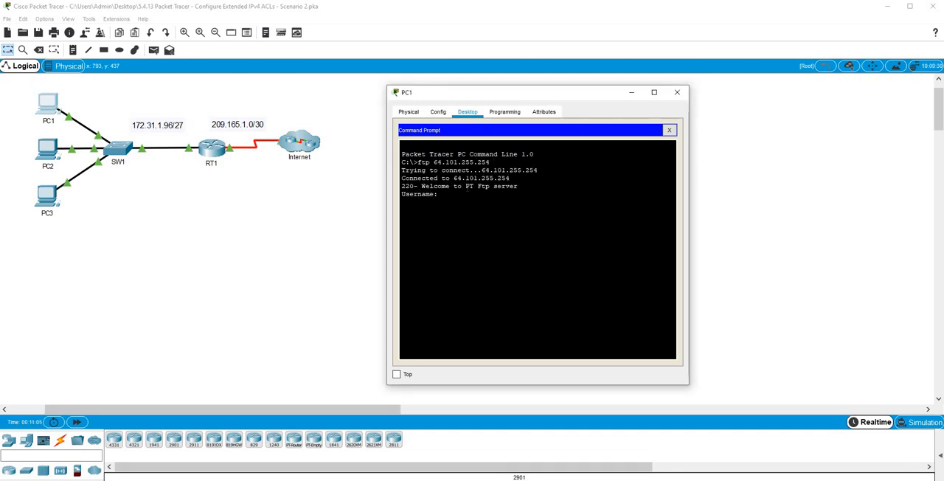
type("cisco")
key("Return")
type("cisco")
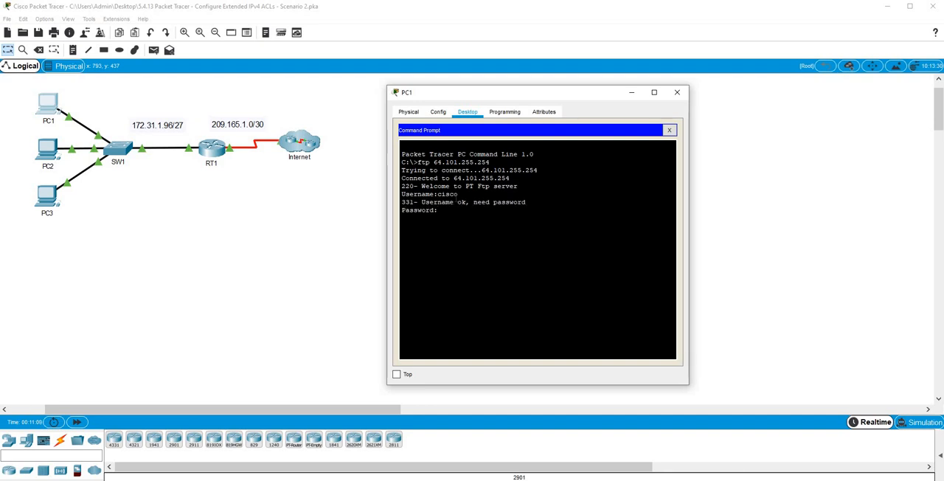
key("Return")
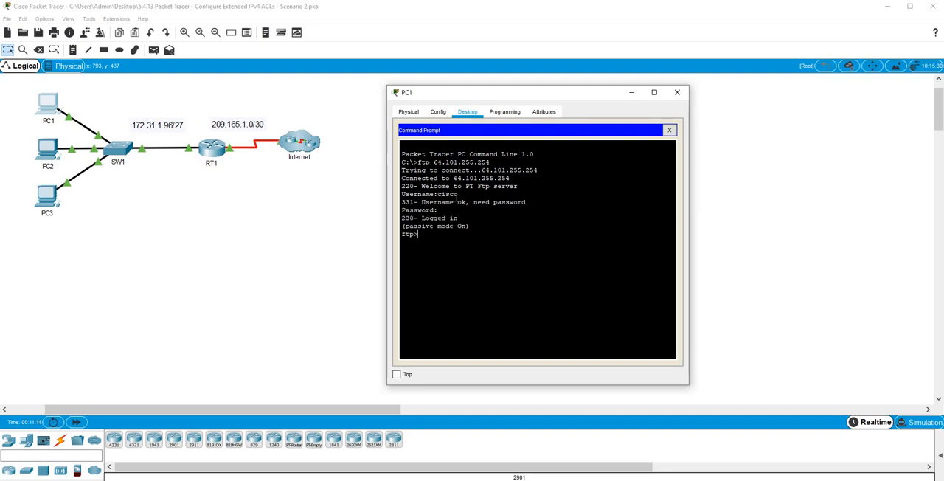
End PC1's FTP session with the quit command.
type("exit")
key("Return")
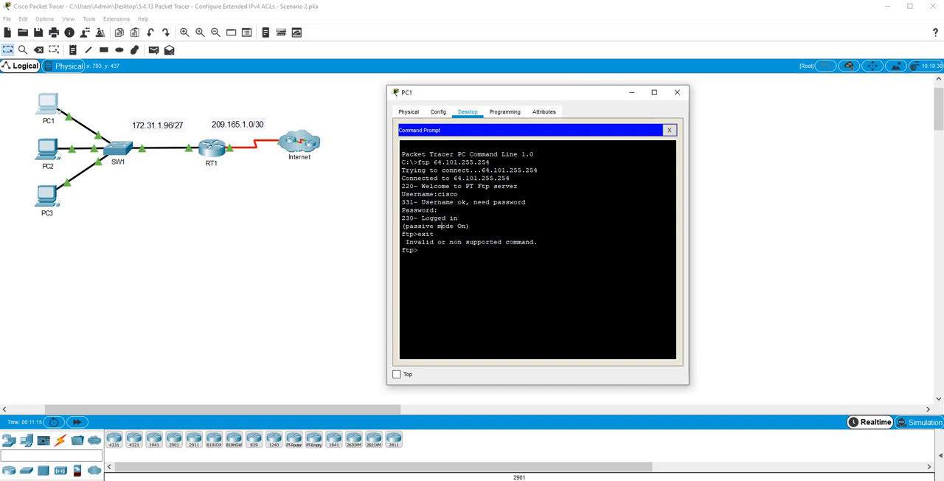
type("quit")
key("Return")
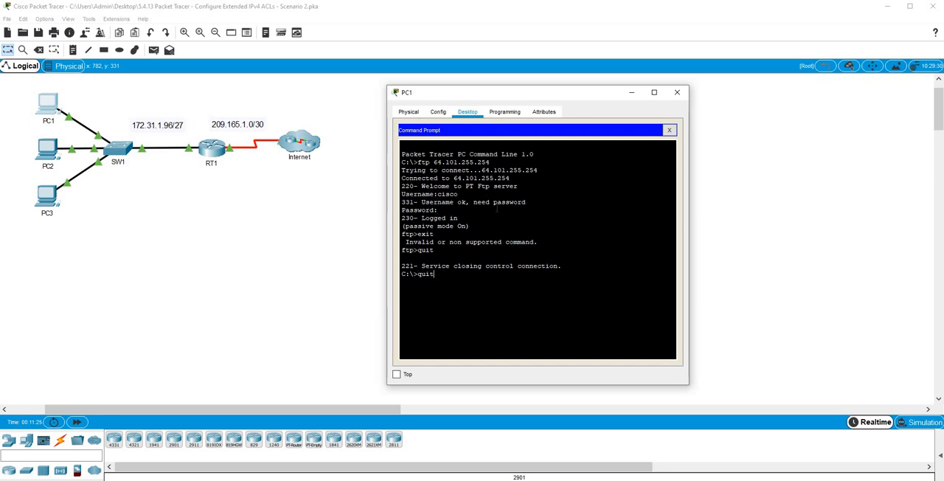
Ping 64.101.255.254 from PC1, reusing the earlier FTP command line.
key("Up")
key("Left")
key("Left")
key("Left")
key("Left")
key("Left")
key("Left")
key("Left")
key("Left")
key("Left")
key("Left")
key("Left")
key("BackSpace")
key("BackSpace")
key("BackSpace")
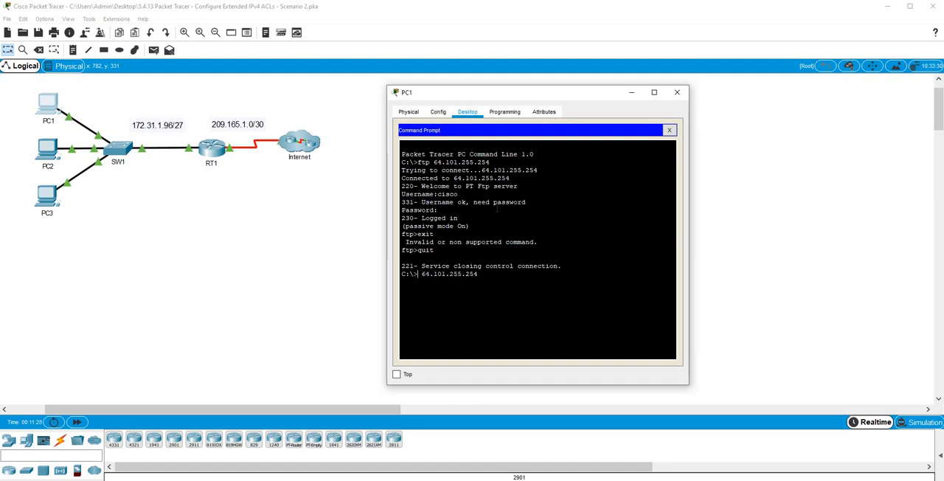
type("ping")
key("Return")
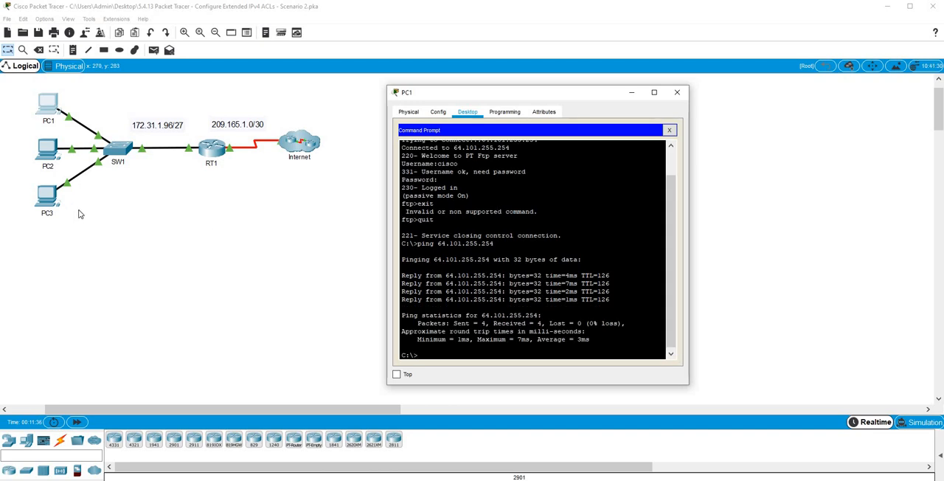
Open the Command Prompt on PC2 and try an FTP connection to 64.101.255.254.
left_click(43, 149)
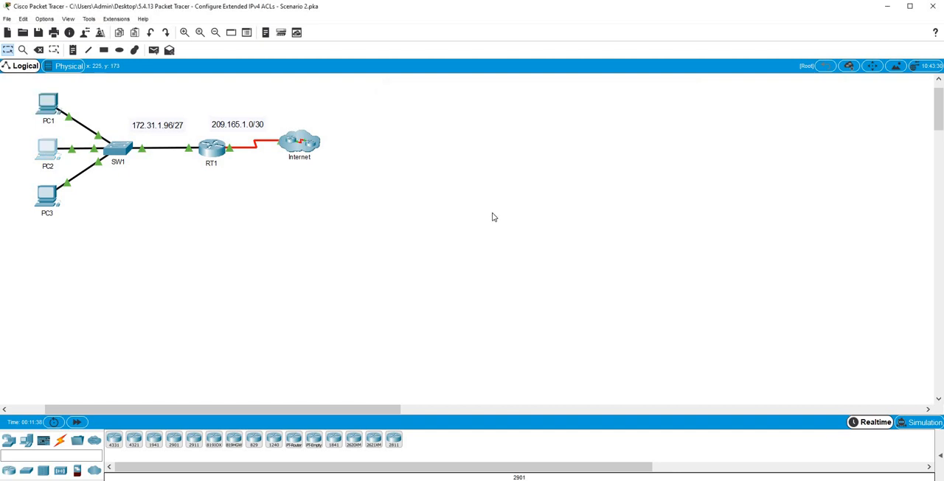
left_click(401, 116)
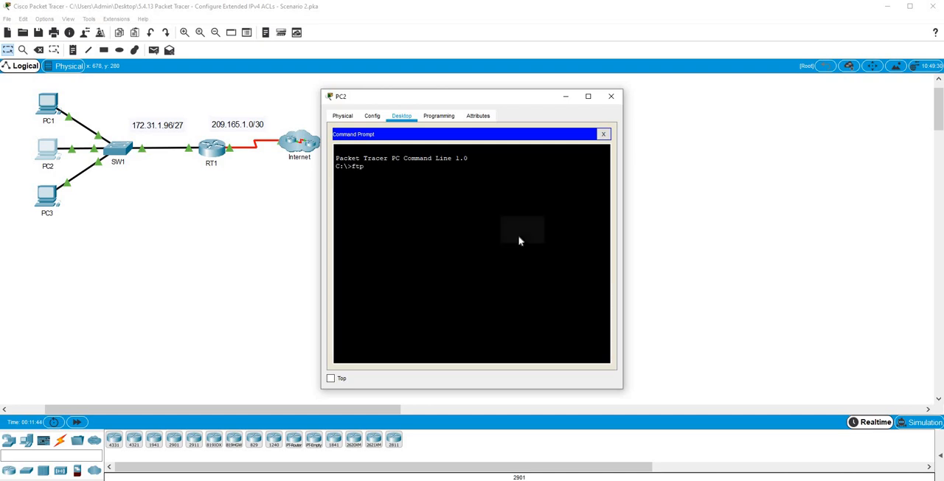
left_click(519, 235)
key("Return")
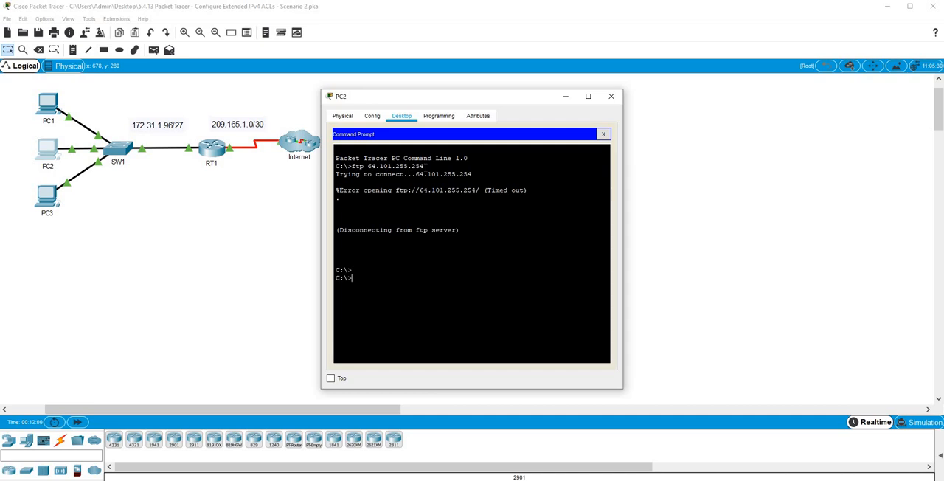
Ping 64.101.255.254 from PC2, reusing the FTP command line.
key("Up")
key("BackSpace")
key("BackSpace")
key("BackSpace")
type("ping")
key("Return")
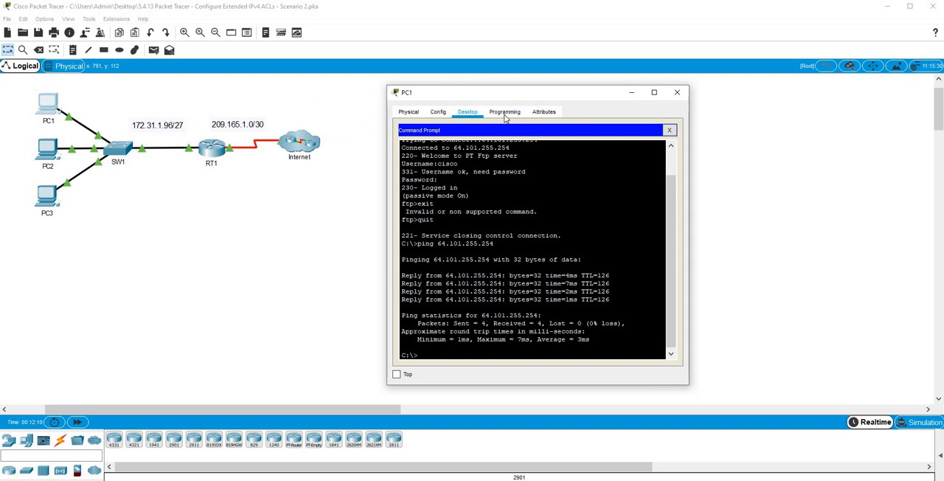
left_click(671, 130)
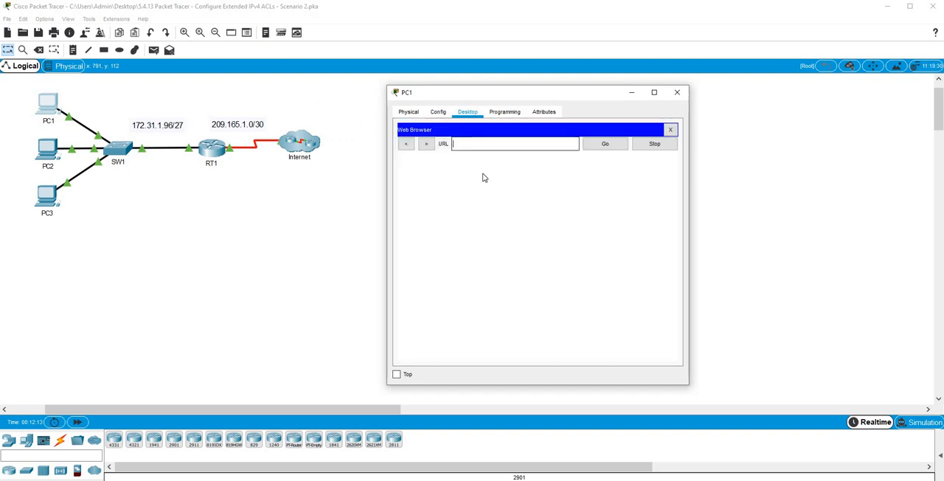
right_click(479, 144)
left_click(504, 202)
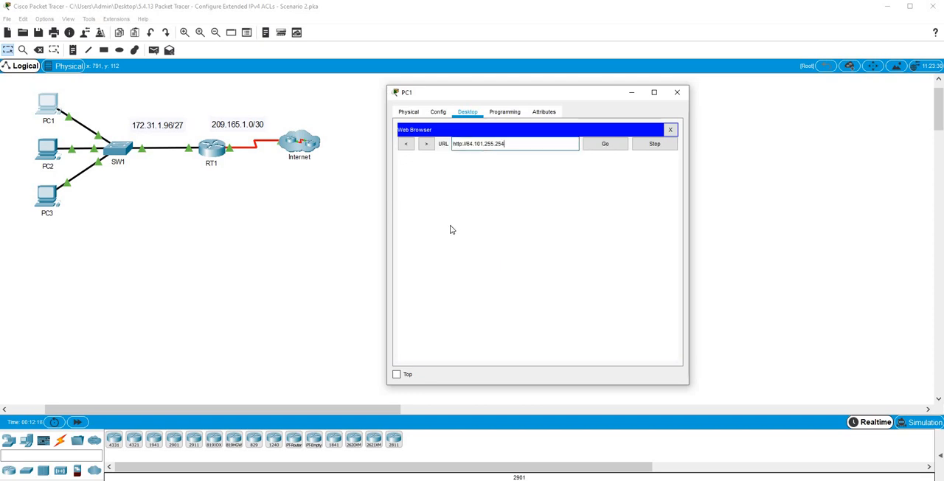
left_click(601, 147)
Keep PC1's window always on top and move it clear of the network topology.
left_click_drag(489, 94, 740, 90)
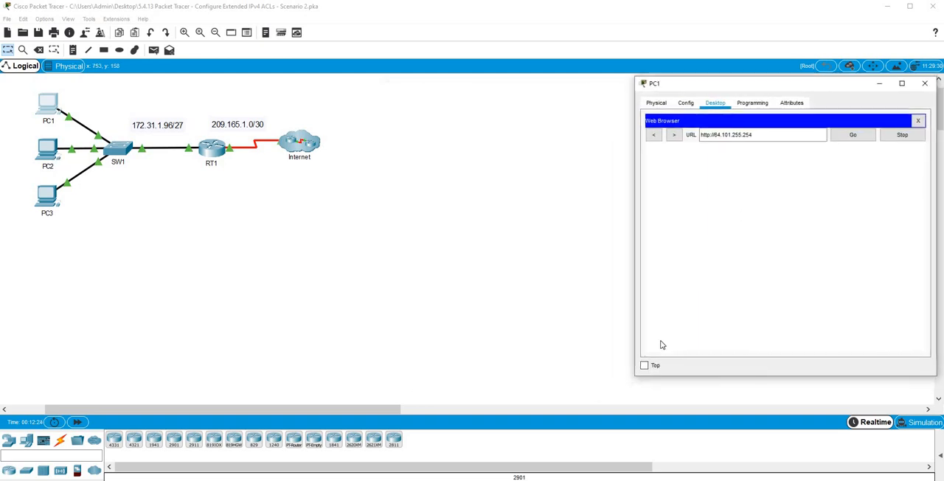
left_click(651, 369)
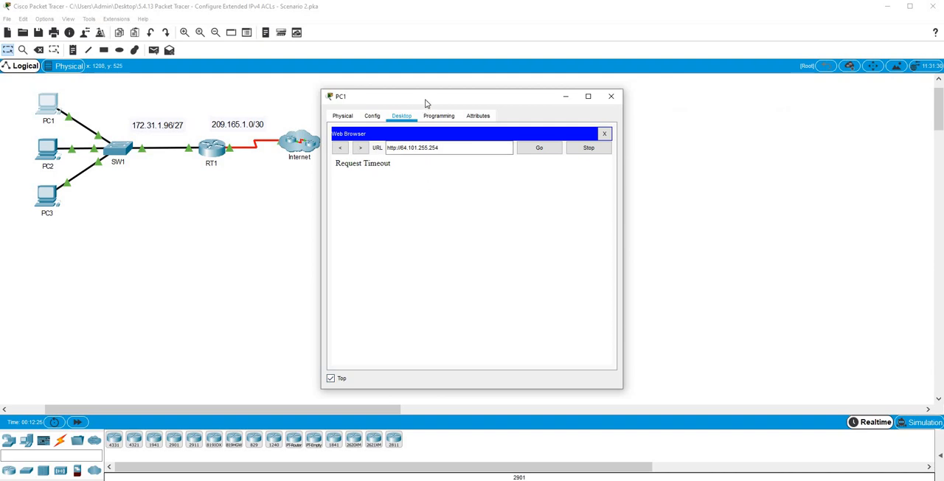
left_click_drag(425, 103, 740, 87)
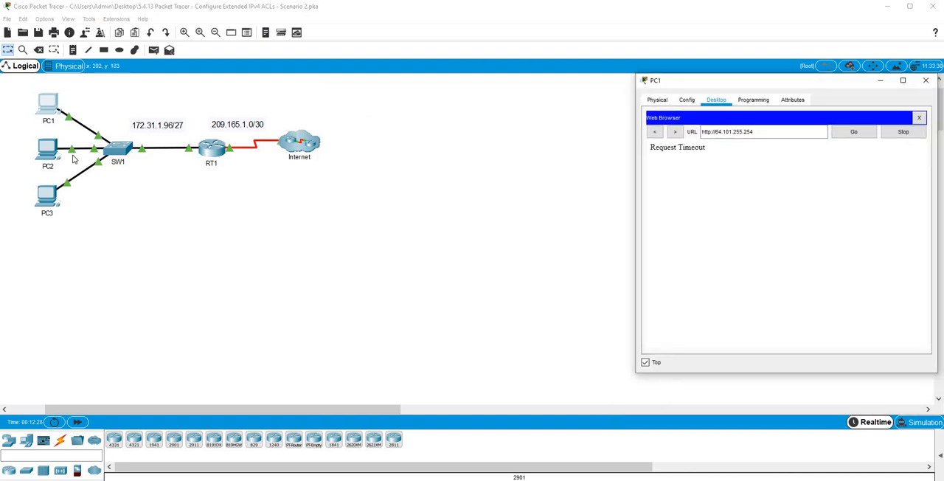
left_click(73, 159)
left_click_drag(460, 99, 418, 98)
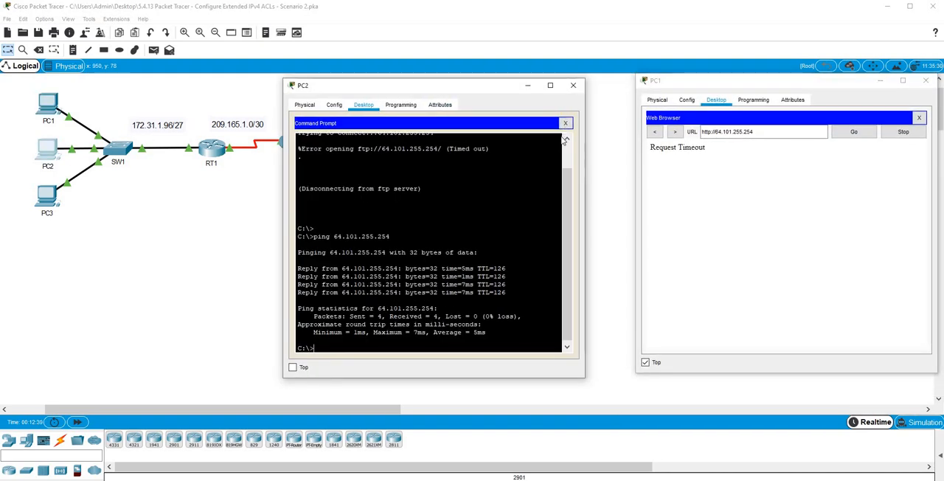
left_click(565, 123)
left_click(558, 147)
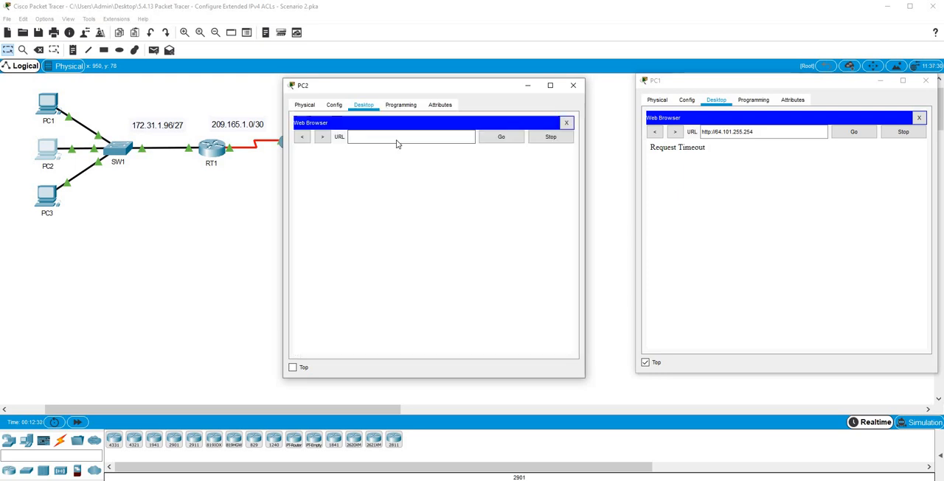
right_click(398, 137)
left_click(432, 207)
key("Return")
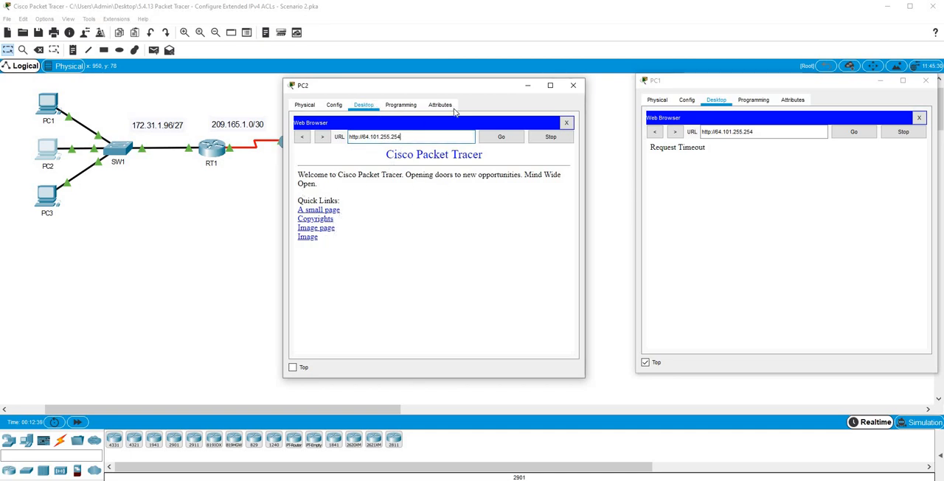
Open PC3 beside PC1's window and load 64.101.255.254 in its Web Browser.
left_click_drag(487, 80, 543, 79)
left_click(277, 105)
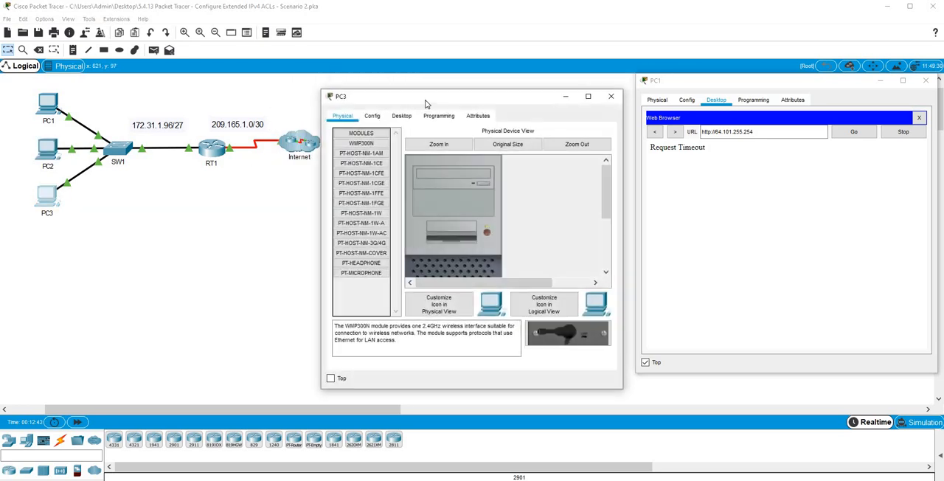
left_click_drag(425, 99, 114, 86)
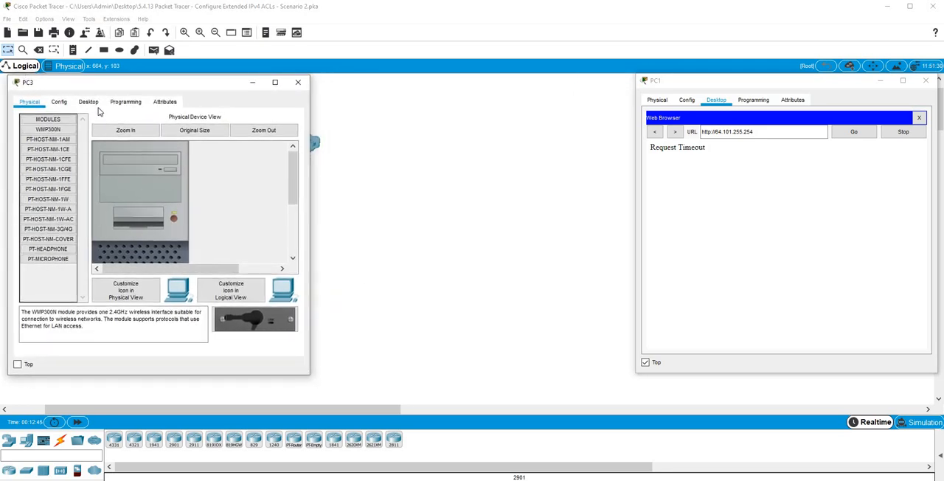
left_click(90, 102)
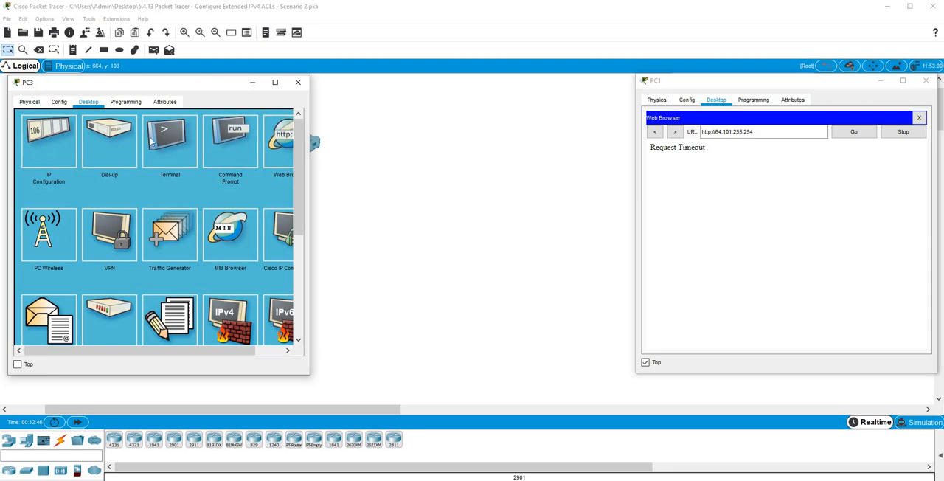
right_click(149, 133)
left_click(174, 193)
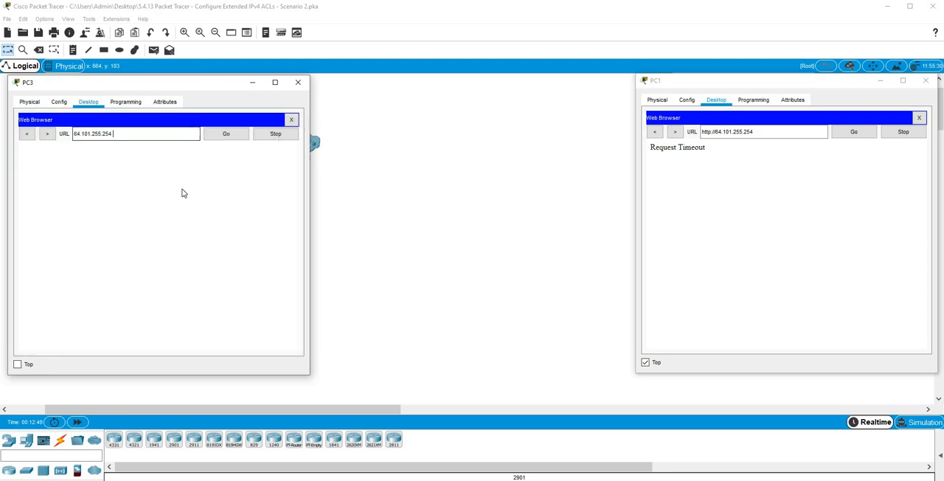
key("Return")
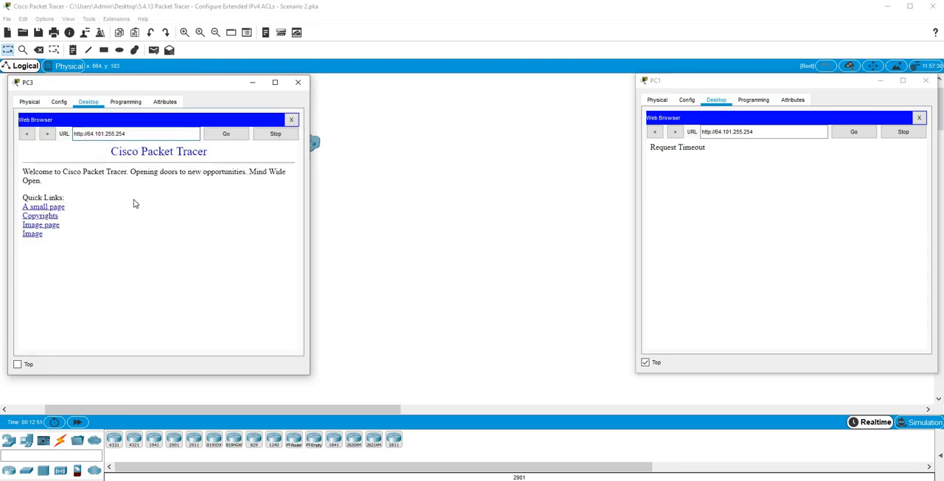